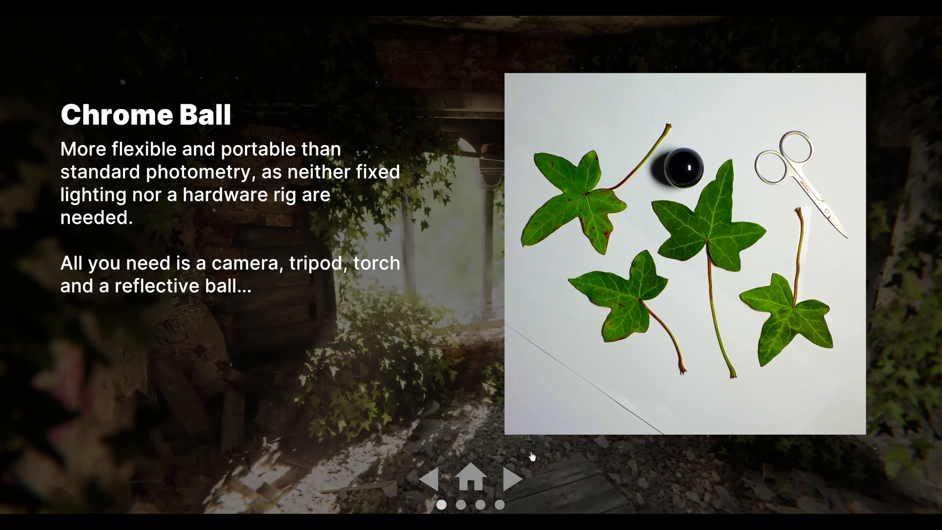
{"action": "left_click", "coordinate": [512, 478]}
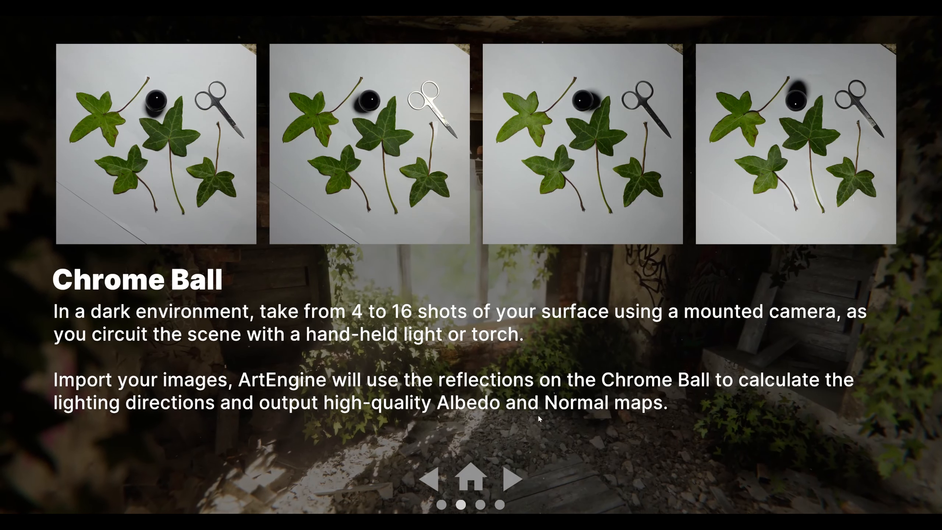
{"action": "left_click", "coordinate": [513, 484]}
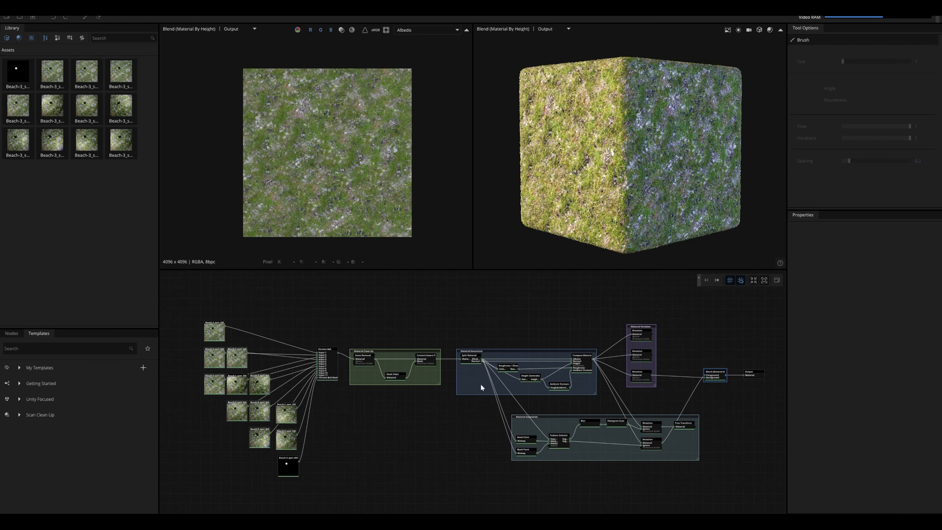
Add a second Chrome Ball node fed by the eleven ball photos and place it beside them.
{"action": "middle_click_drag", "start_coordinate": [351, 359], "coordinate": [369, 354]}
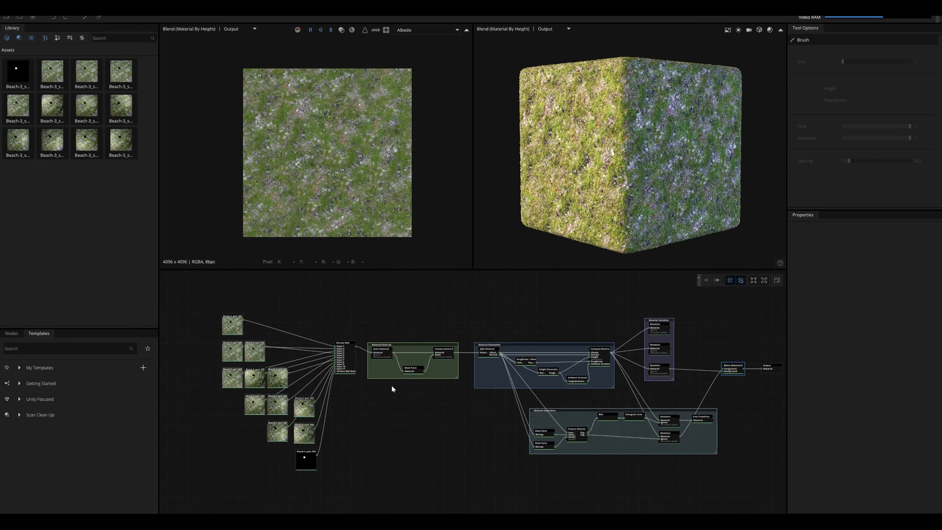
{"action": "scroll", "coordinate": [256, 371], "scroll_direction": "up", "scroll_amount": 2}
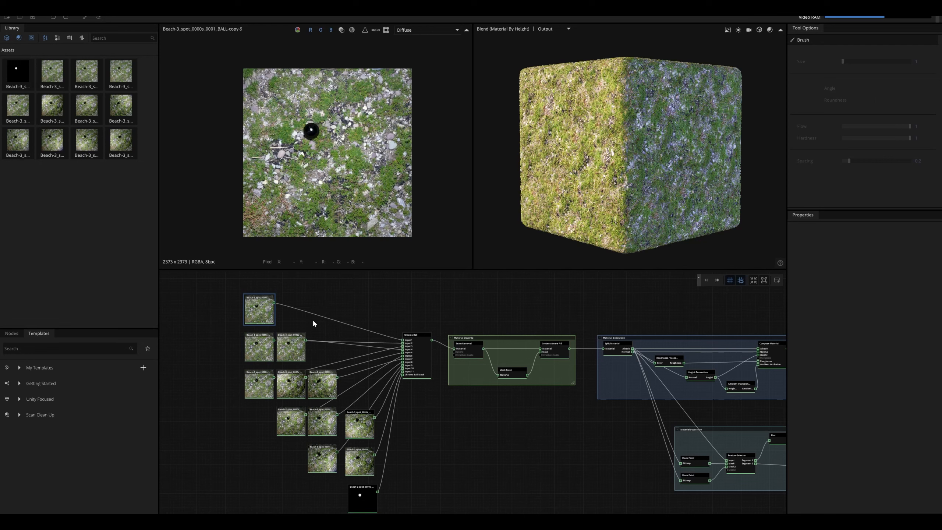
{"action": "left_click_drag", "start_coordinate": [364, 466], "coordinate": [363, 465]}
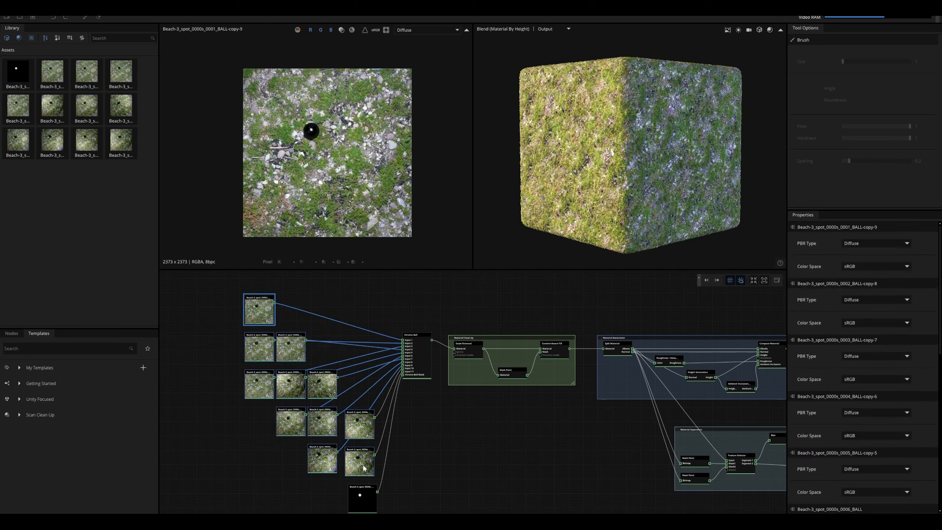
{"action": "right_click", "coordinate": [365, 425]}
{"action": "left_click", "coordinate": [406, 476]}
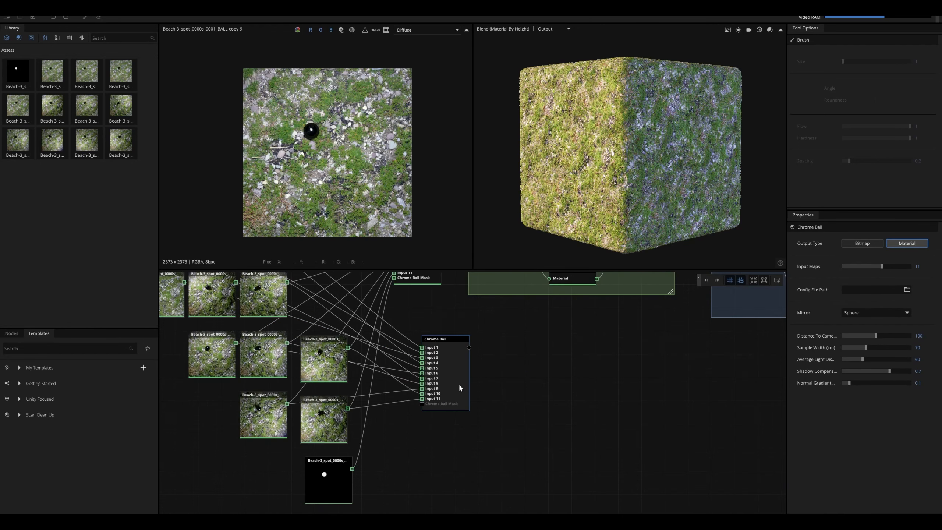
{"action": "left_click_drag", "start_coordinate": [460, 385], "coordinate": [430, 367]}
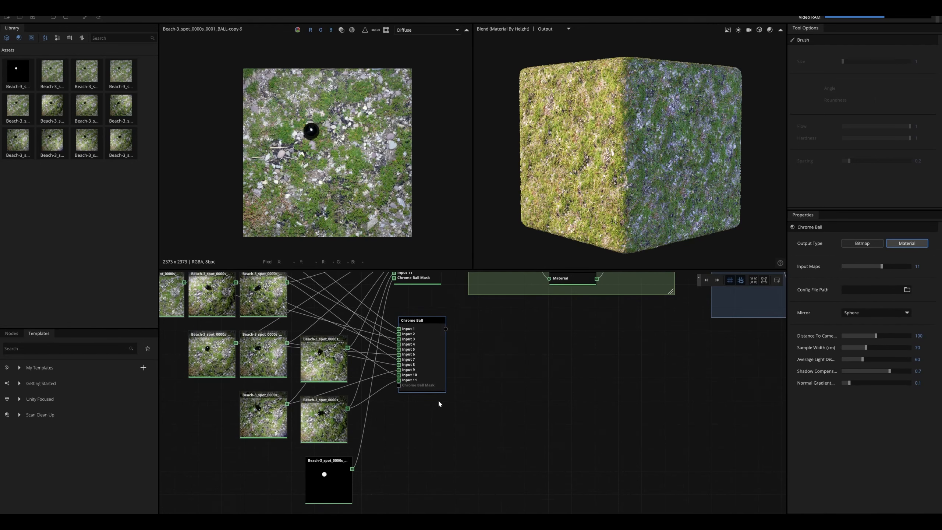
Preview the ball mask image and add a Mask Paint node fed by the last ball photo, below the new Chrome Ball node.
{"action": "left_click_drag", "start_coordinate": [331, 477], "coordinate": [352, 147]}
{"action": "middle_click_drag", "start_coordinate": [413, 396], "coordinate": [428, 381]}
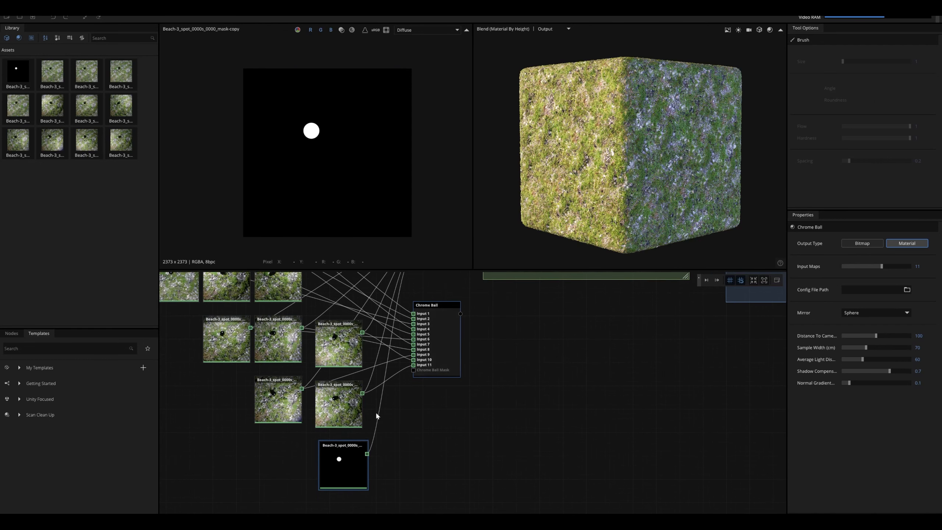
{"action": "left_click", "coordinate": [340, 410]}
{"action": "right_click", "coordinate": [339, 410]}
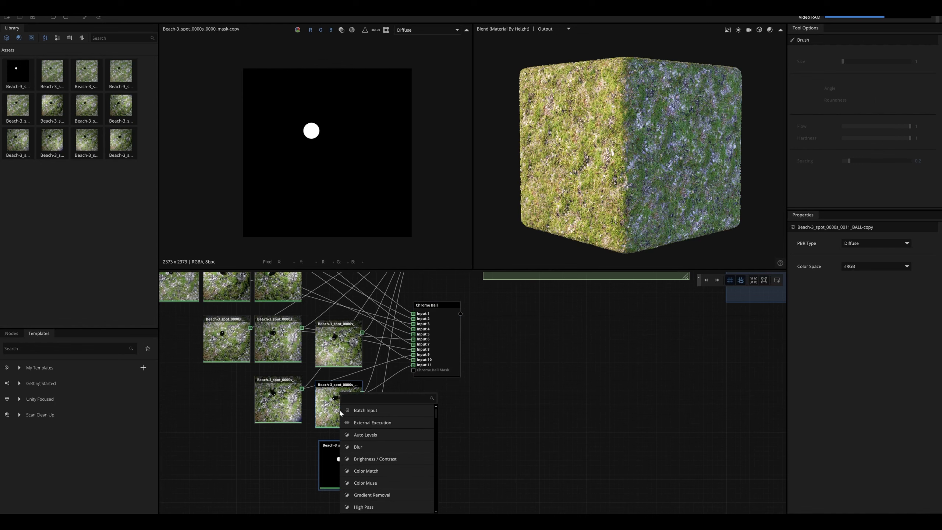
{"action": "type", "text": "mask"}
{"action": "left_click", "coordinate": [356, 410]}
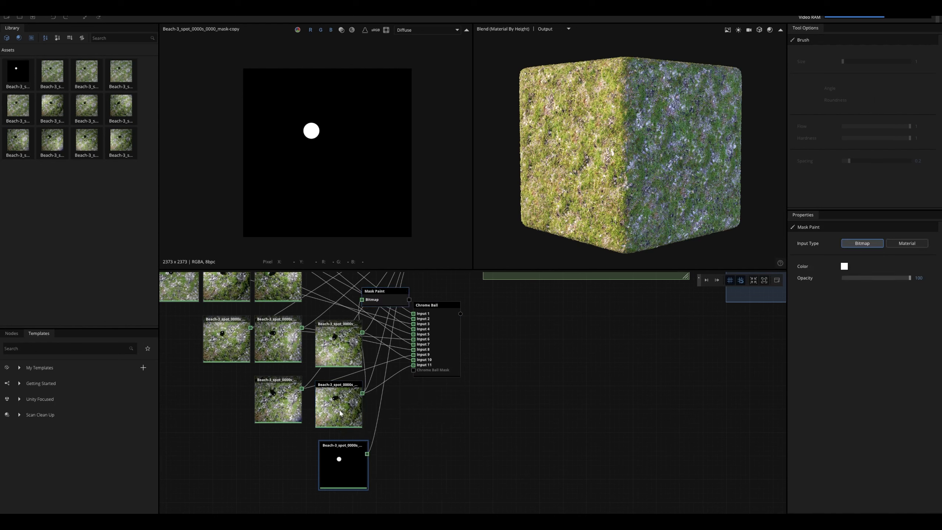
{"action": "left_click", "coordinate": [435, 429]}
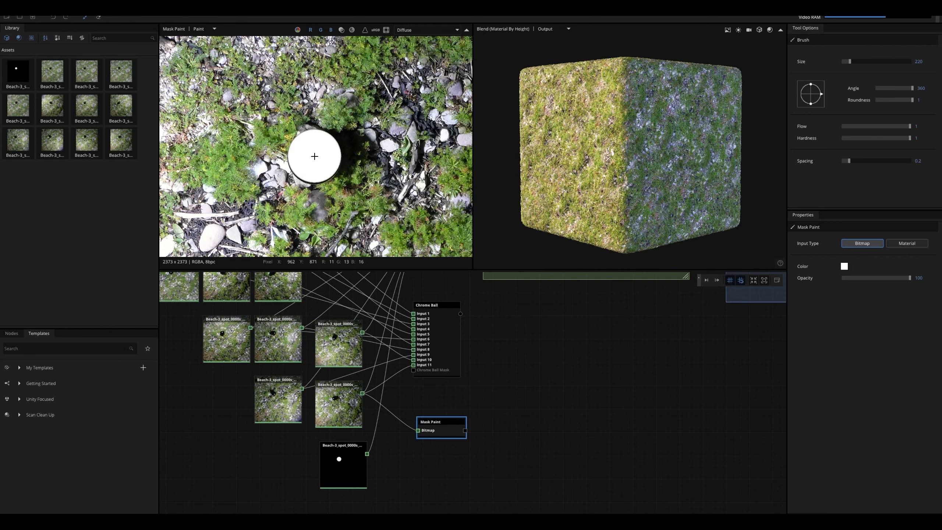
Paint a white mask over the chrome ball in the photo, using a brush size of 224.
{"action": "left_click", "coordinate": [314, 158]}
{"action": "key", "text": "]"}
{"action": "scroll", "coordinate": [319, 167], "scroll_direction": "down", "scroll_amount": 5}
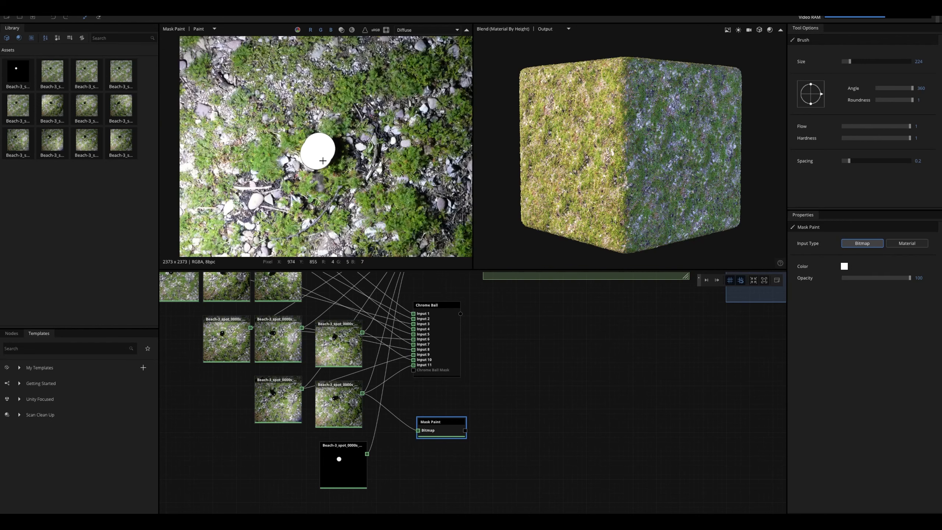
{"action": "middle_click_drag", "start_coordinate": [337, 193], "coordinate": [297, 151]}
Delete the newly added Mask Paint node and the second Chrome Ball node.
{"action": "key", "text": "Delete"}
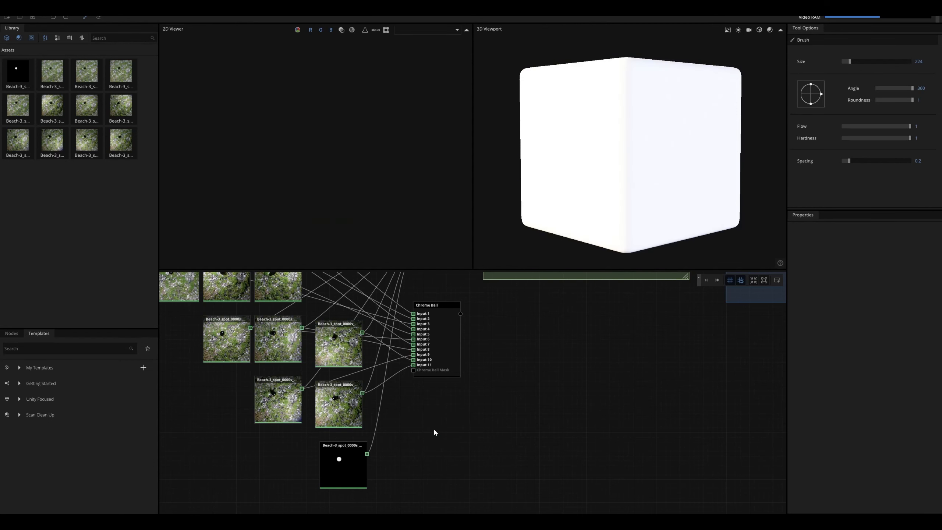
{"action": "left_click", "coordinate": [435, 348]}
{"action": "key", "text": "Delete"}
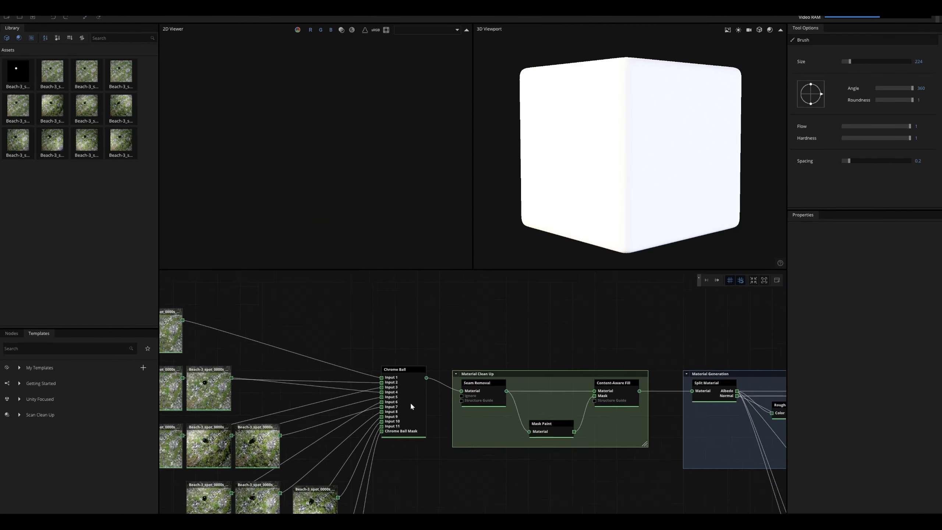
Examine the albedo output of the original Chrome Ball node in the 2D viewer.
{"action": "left_click", "coordinate": [404, 379]}
{"action": "scroll", "coordinate": [296, 148], "scroll_direction": "down", "scroll_amount": 2}
{"action": "middle_click_drag", "start_coordinate": [296, 149], "coordinate": [342, 151]}
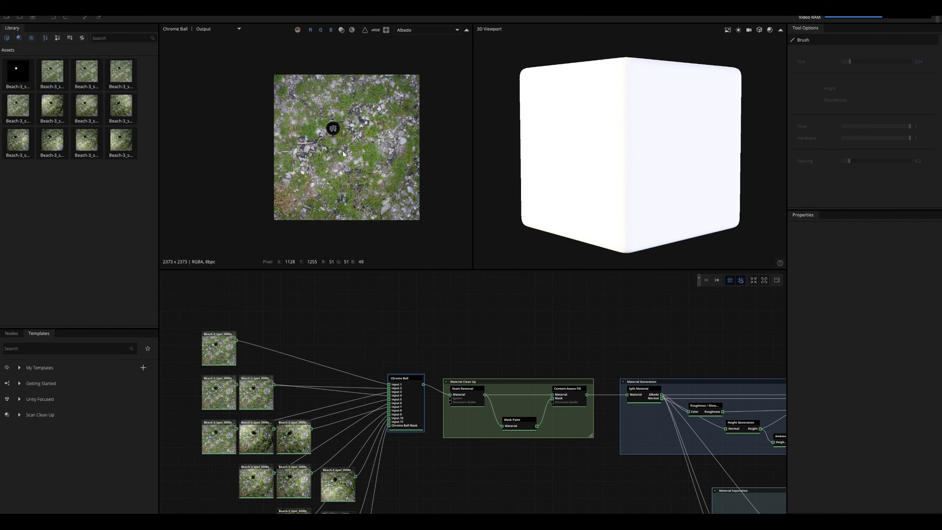
{"action": "scroll", "coordinate": [354, 145], "scroll_direction": "up", "scroll_amount": 3}
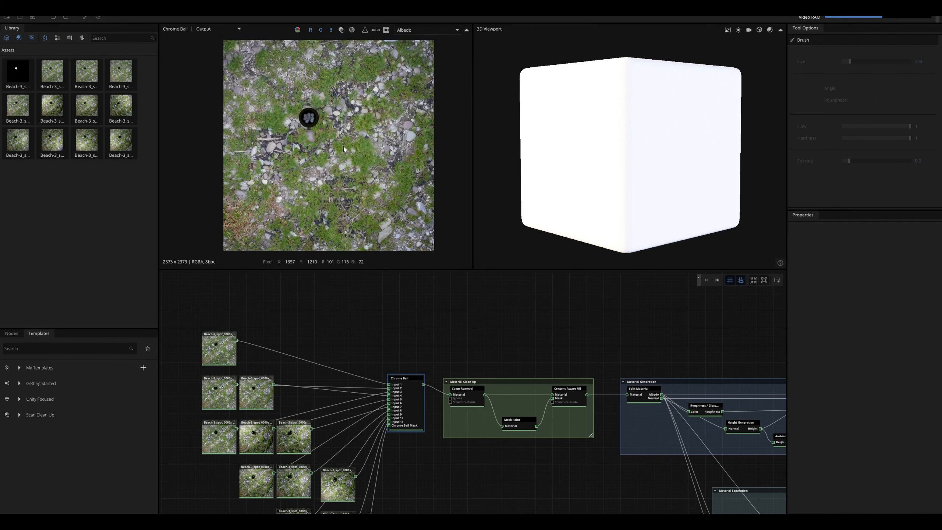
{"action": "middle_click_drag", "start_coordinate": [338, 140], "coordinate": [342, 150]}
Examine the Chrome Ball node's normal map up close, and return the display to Albedo.
{"action": "key", "text": "Down"}
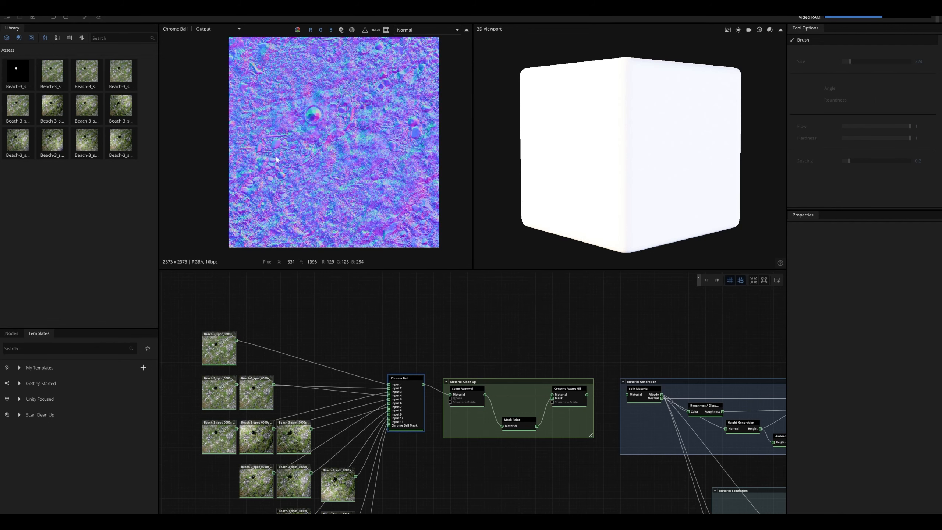
{"action": "scroll", "coordinate": [285, 154], "scroll_direction": "up", "scroll_amount": 2}
{"action": "scroll", "coordinate": [285, 152], "scroll_direction": "up", "scroll_amount": 3}
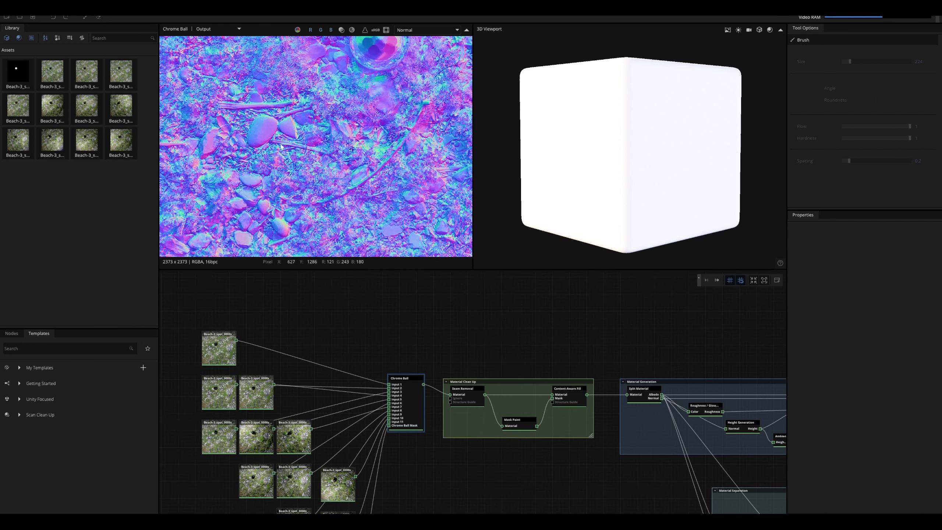
{"action": "scroll", "coordinate": [280, 148], "scroll_direction": "down", "scroll_amount": 4}
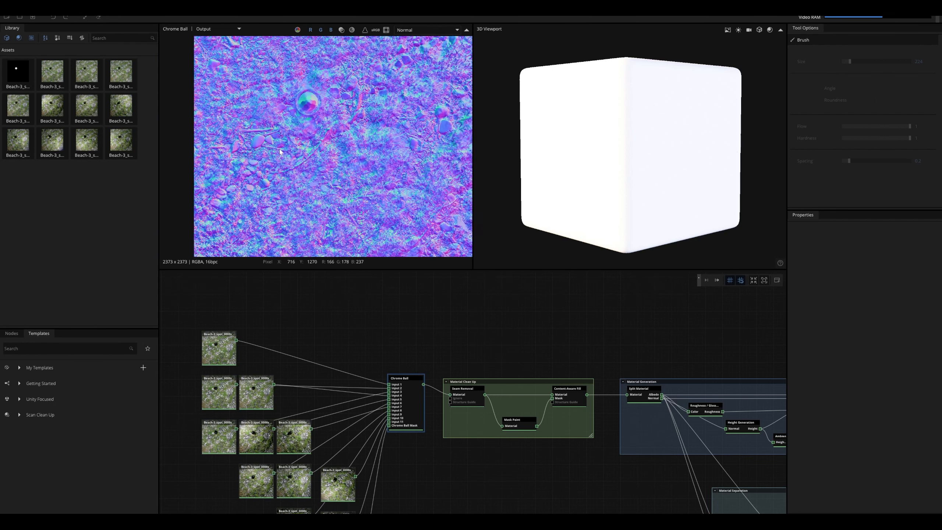
{"action": "scroll", "coordinate": [280, 151], "scroll_direction": "down", "scroll_amount": 5}
{"action": "key", "text": "Up"}
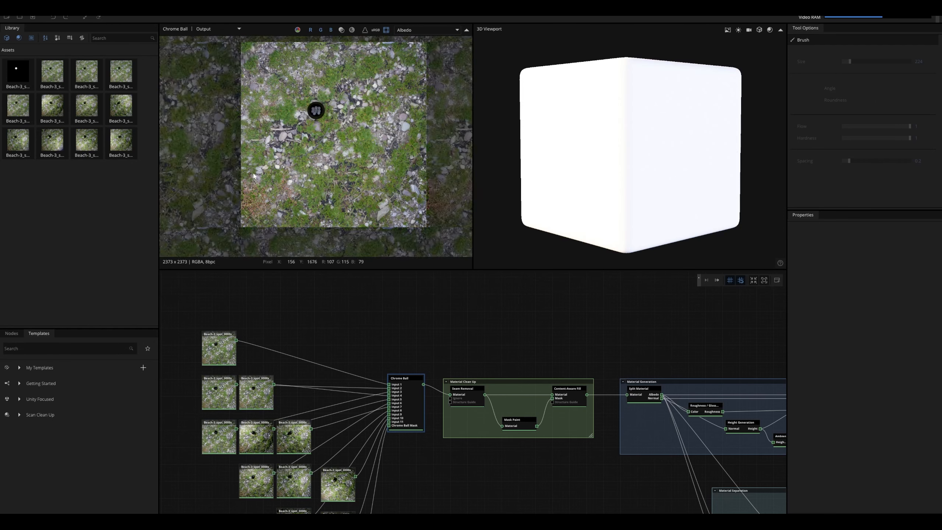
Compare the Seam Removal node's input and output, and view the mask in the clean-up Mask Paint node.
{"action": "left_click", "coordinate": [470, 393]}
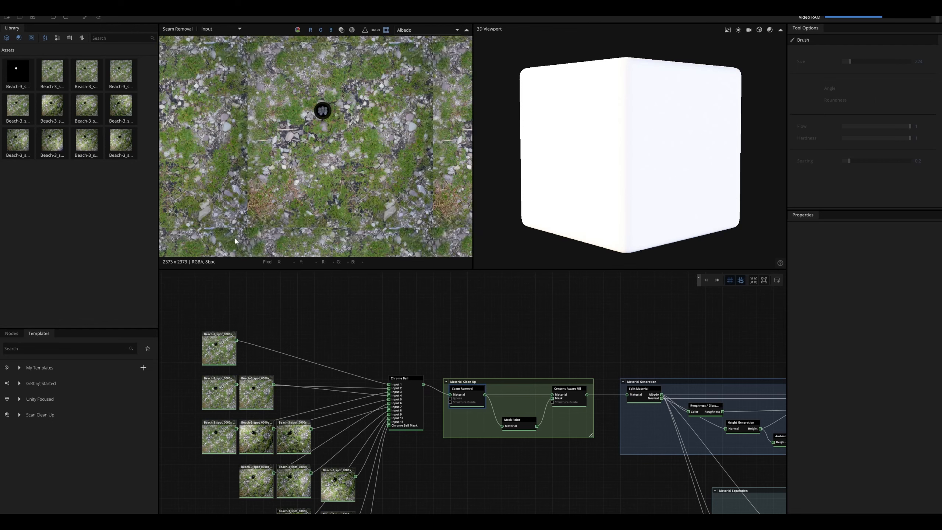
{"action": "key", "text": "space"}
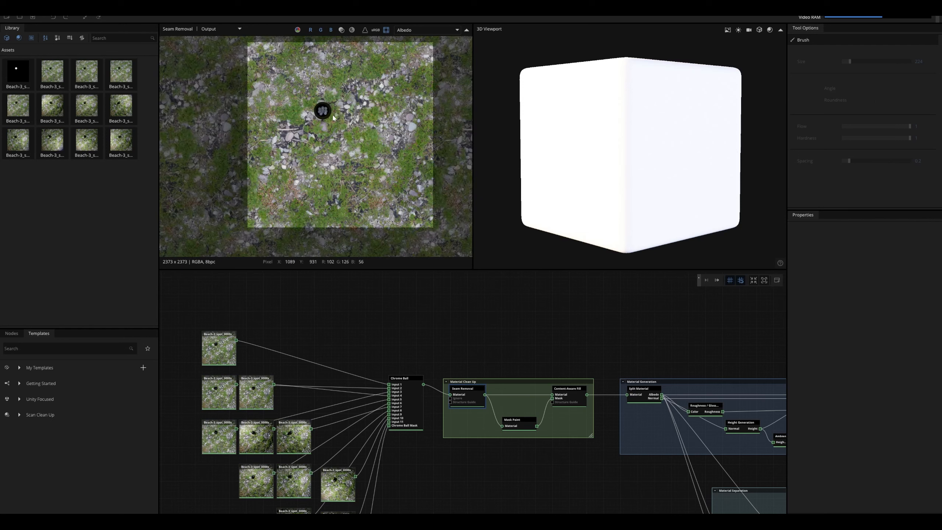
{"action": "left_click", "coordinate": [522, 420]}
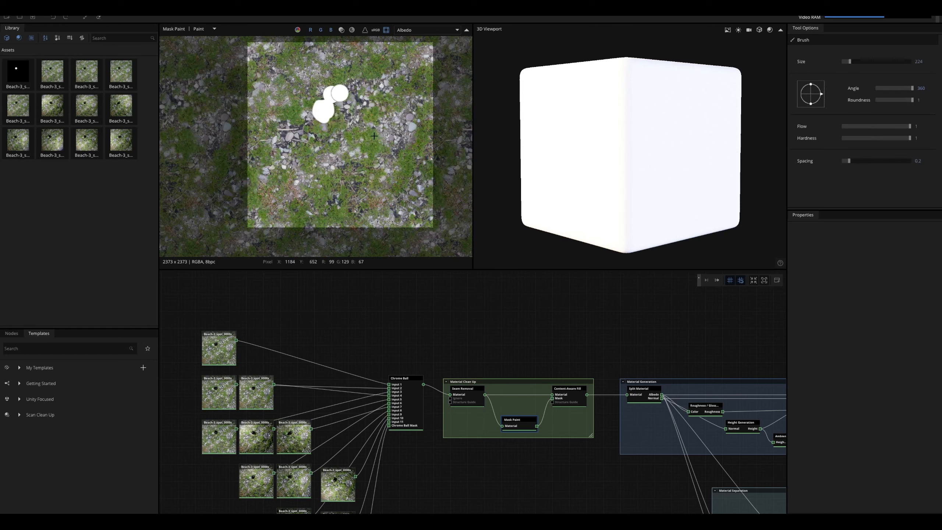
Examine the Content-Aware Fill result against its input and as a tiled surface, and switch tiling off.
{"action": "left_click", "coordinate": [570, 395]}
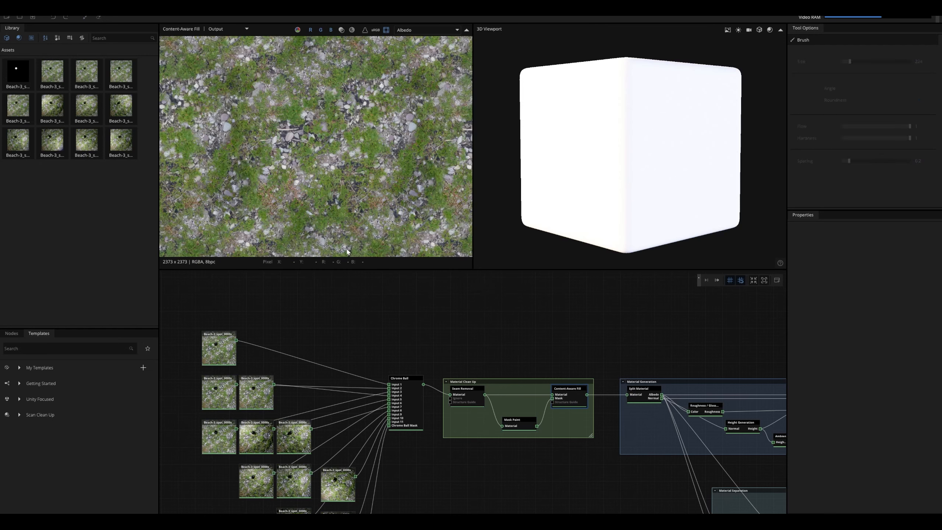
{"action": "key", "text": "space"}
{"action": "key", "text": "space"}
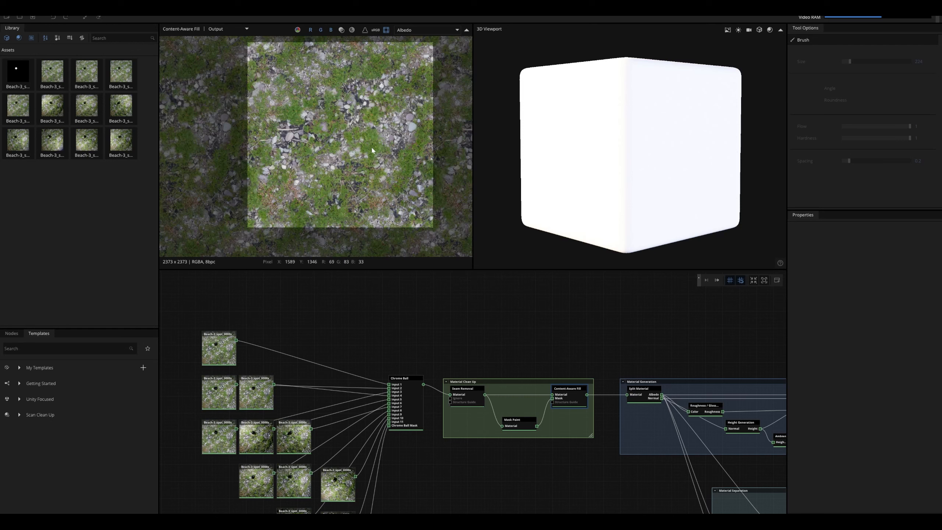
{"action": "scroll", "coordinate": [348, 250], "scroll_direction": "down", "scroll_amount": 2}
{"action": "middle_click_drag", "start_coordinate": [347, 250], "coordinate": [327, 238]}
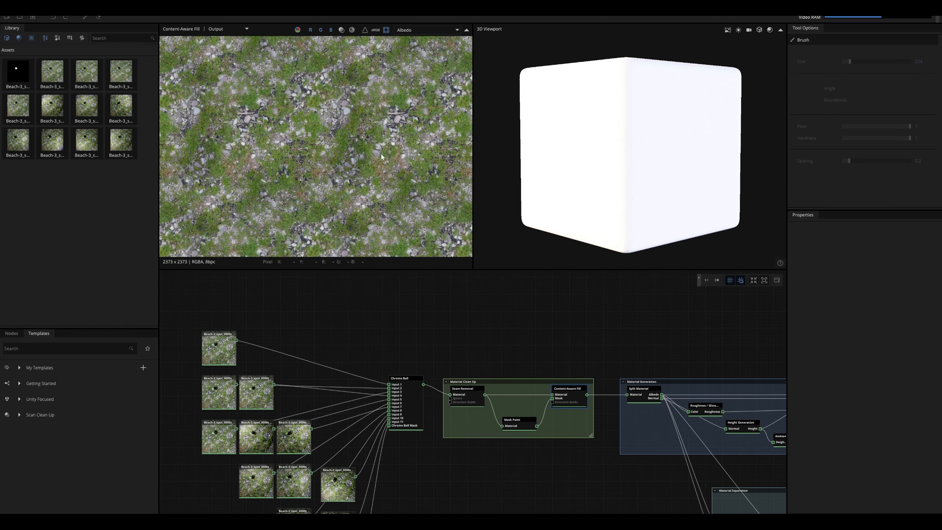
{"action": "scroll", "coordinate": [388, 222], "scroll_direction": "down", "scroll_amount": 3}
{"action": "mouse_move", "coordinate": [388, 222]}
{"action": "middle_mouse_down"}
{"action": "mouse_move", "coordinate": [380, 207]}
{"action": "mouse_move", "coordinate": [400, 229]}
{"action": "mouse_move", "coordinate": [364, 186]}
{"action": "mouse_move", "coordinate": [373, 219]}
{"action": "middle_mouse_up"}
{"action": "key", "text": "t"}
{"action": "scroll", "coordinate": [364, 187], "scroll_direction": "up", "scroll_amount": 3}
{"action": "left_click", "coordinate": [425, 33]}
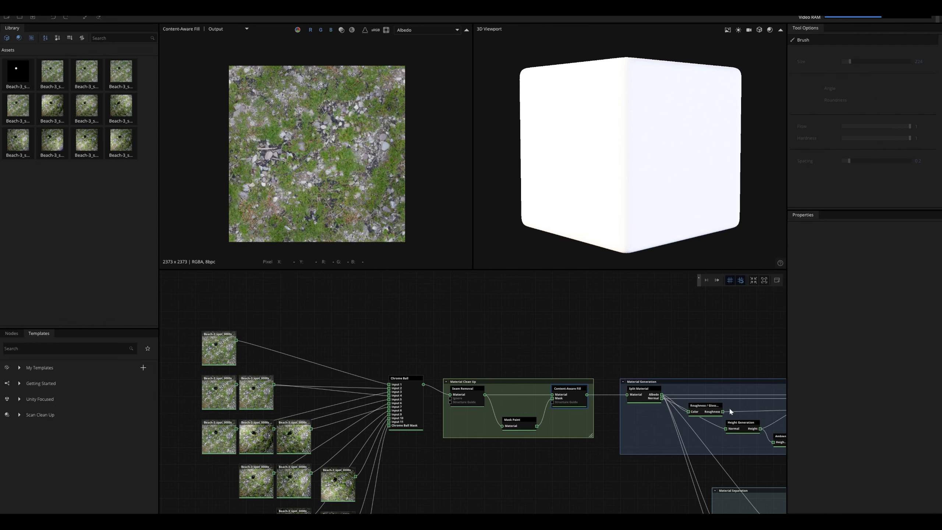
Inspect the roughness, height and ambient occlusion nodes in the Material Generation group, and preview the roughness map.
{"action": "middle_click_drag", "start_coordinate": [728, 407], "coordinate": [469, 361]}
{"action": "left_click", "coordinate": [451, 364]}
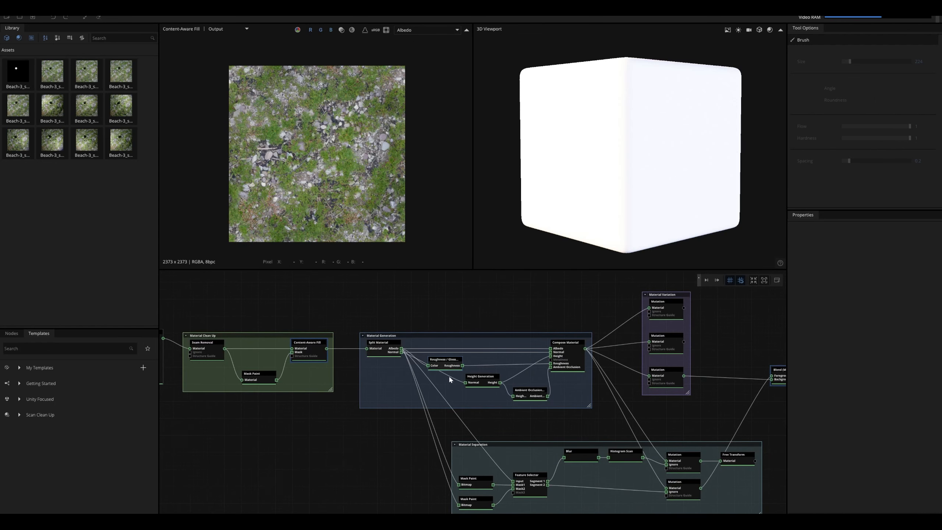
{"action": "left_click", "coordinate": [483, 385]}
{"action": "left_click", "coordinate": [534, 395]}
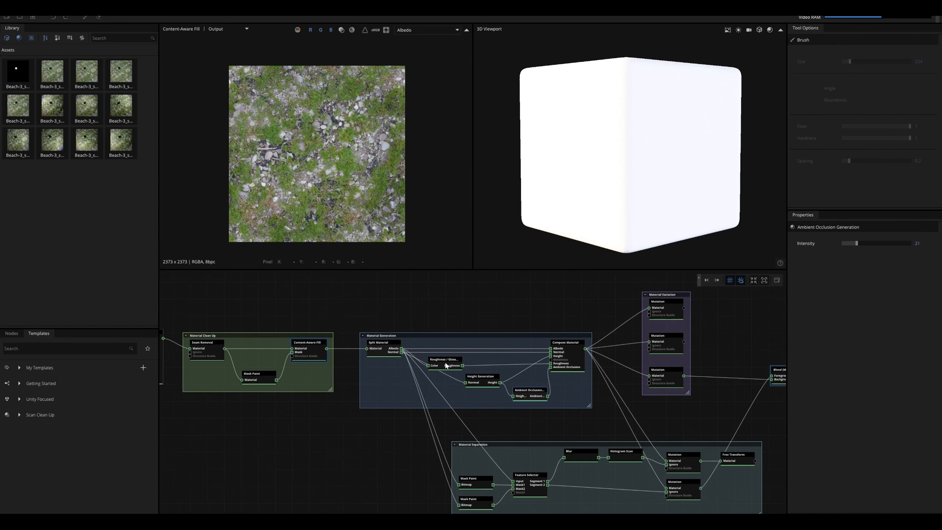
{"action": "left_click_drag", "start_coordinate": [446, 365], "coordinate": [315, 120]}
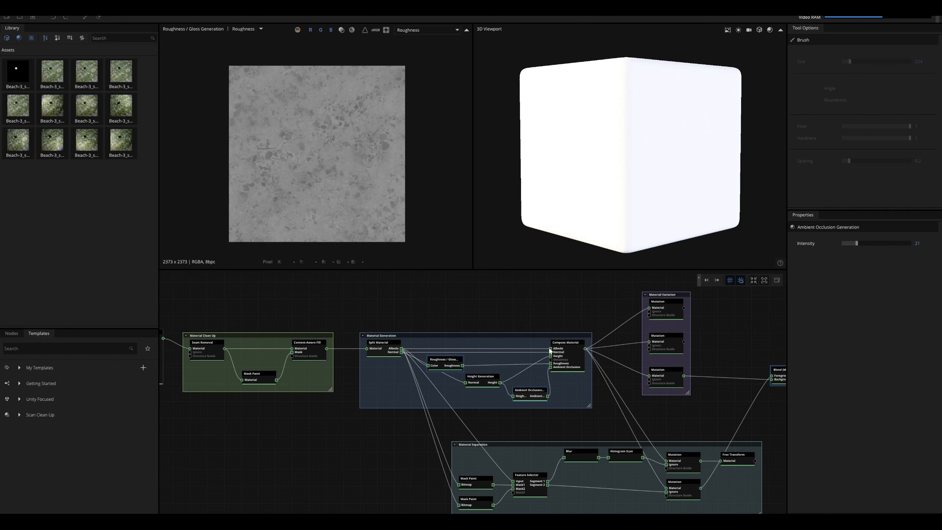
Preview the Compose Material node and cycle through its map channels, including Height, ending on Albedo.
{"action": "left_click_drag", "start_coordinate": [550, 350], "coordinate": [332, 214]}
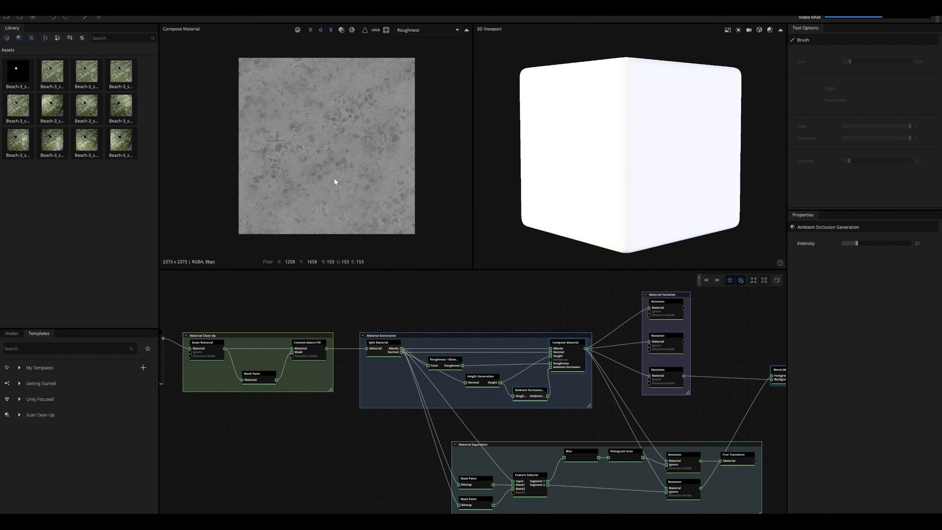
{"action": "key", "text": "c"}
{"action": "key", "text": "c"}
{"action": "key", "text": "c"}
{"action": "key", "text": "c"}
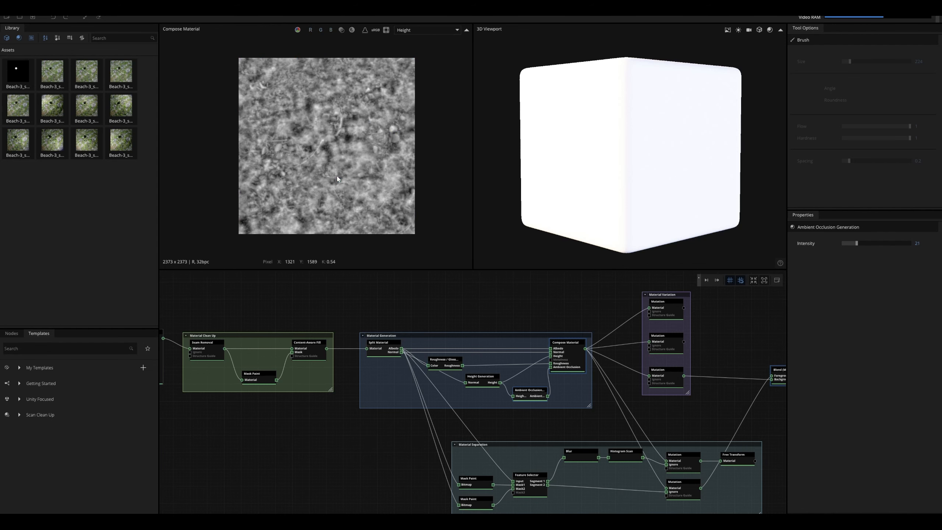
{"action": "key", "text": "c"}
{"action": "key", "text": "c"}
{"action": "key", "text": "c"}
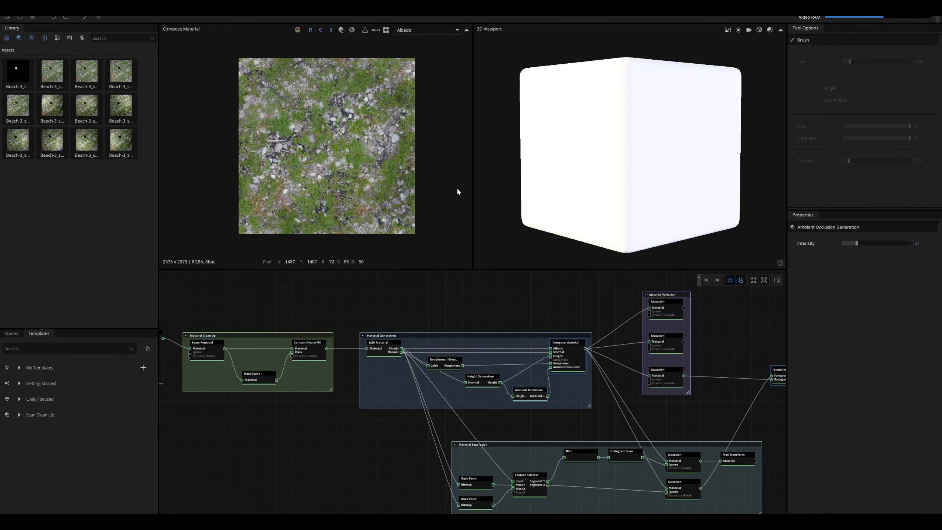
Check the Compose Material albedo for repetition in the tiled view, and switch tiling off.
{"action": "scroll", "coordinate": [286, 210], "scroll_direction": "down", "scroll_amount": 3}
{"action": "middle_click_drag", "start_coordinate": [285, 210], "coordinate": [301, 204]}
{"action": "key", "text": "t"}
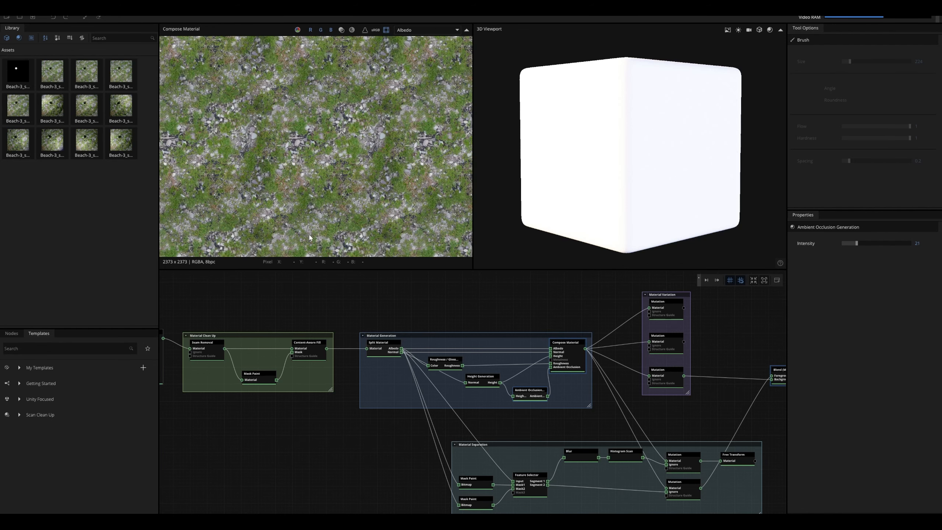
{"action": "key", "text": "t"}
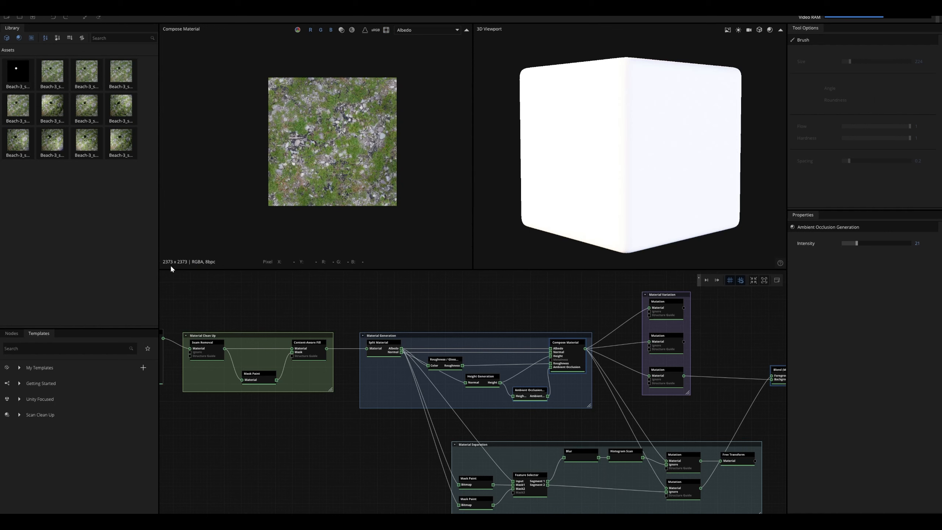
Preview the first Mutation node in the Material Variation group and examine its albedo output up close.
{"action": "scroll", "coordinate": [334, 167], "scroll_direction": "up", "scroll_amount": 4}
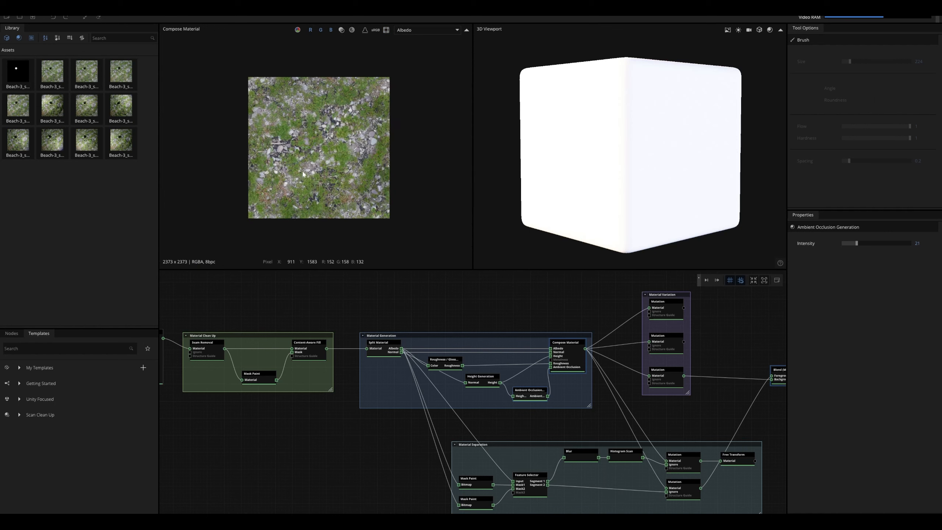
{"action": "scroll", "coordinate": [337, 162], "scroll_direction": "down", "scroll_amount": 2}
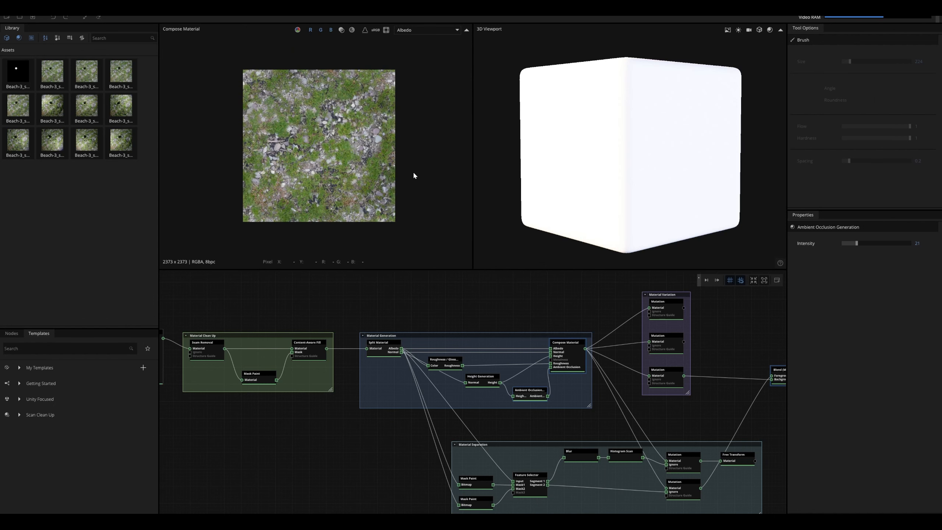
{"action": "middle_click_drag", "start_coordinate": [611, 319], "coordinate": [527, 344]}
{"action": "left_click", "coordinate": [591, 333]}
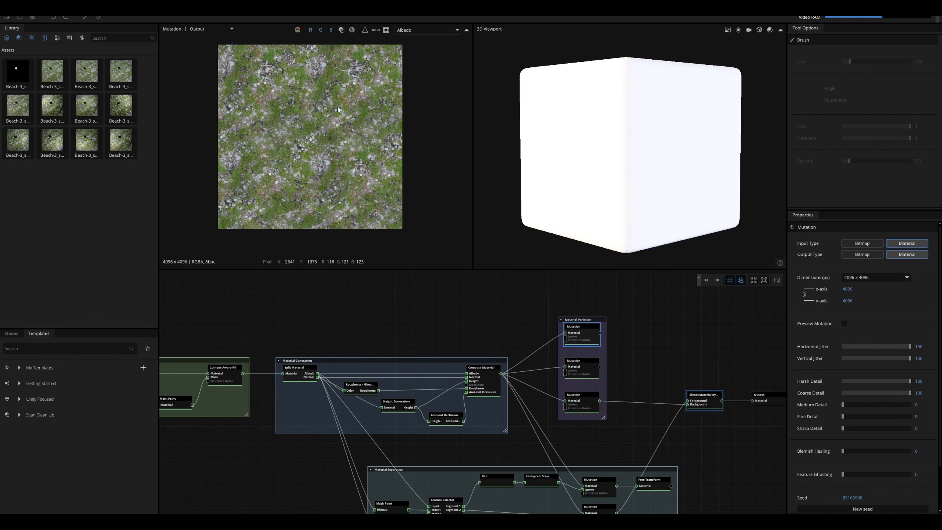
{"action": "scroll", "coordinate": [247, 89], "scroll_direction": "up", "scroll_amount": 1}
{"action": "scroll", "coordinate": [318, 131], "scroll_direction": "down", "scroll_amount": 1}
{"action": "middle_click_drag", "start_coordinate": [314, 121], "coordinate": [314, 128]}
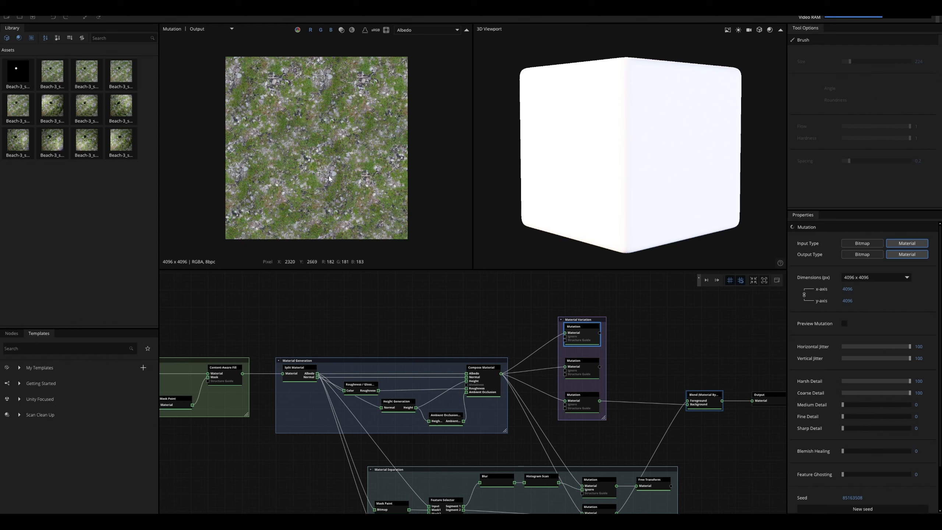
{"action": "scroll", "coordinate": [315, 165], "scroll_direction": "down", "scroll_amount": 1}
{"action": "scroll", "coordinate": [313, 164], "scroll_direction": "down", "scroll_amount": 1}
Check the first Mutation's albedo for repetition in the tiled view, and switch tiling off.
{"action": "key", "text": "t"}
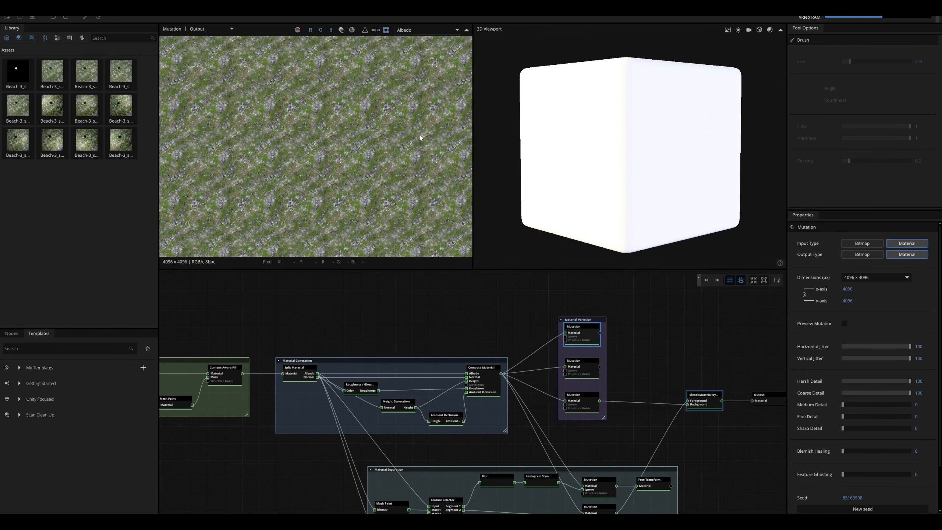
{"action": "scroll", "coordinate": [315, 183], "scroll_direction": "up", "scroll_amount": 4}
{"action": "middle_click_drag", "start_coordinate": [315, 182], "coordinate": [326, 220]}
{"action": "scroll", "coordinate": [326, 220], "scroll_direction": "up", "scroll_amount": 3}
{"action": "key", "text": "t"}
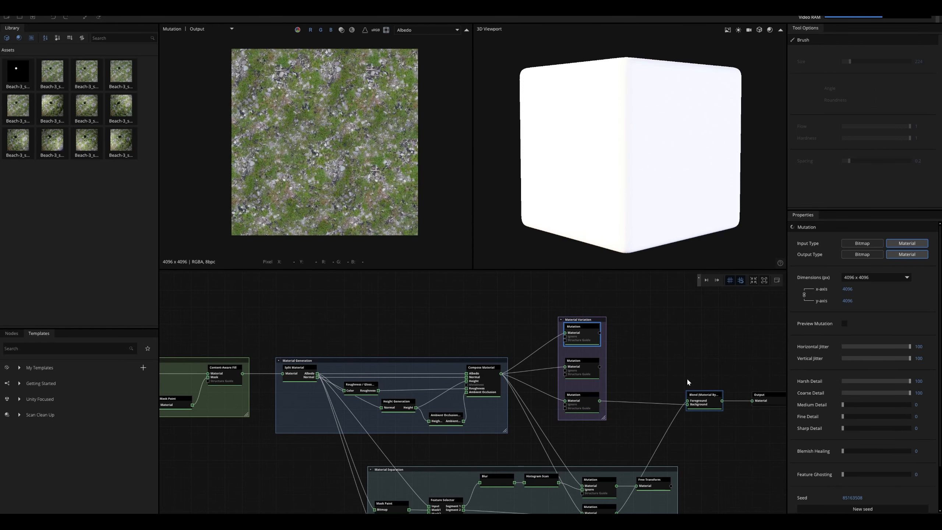
Inspect the second Material Variation Mutation's properties and examine its albedo as a tiled surface.
{"action": "left_click", "coordinate": [586, 377]}
{"action": "scroll", "coordinate": [865, 412], "scroll_direction": "down", "scroll_amount": 2}
{"action": "left_click", "coordinate": [590, 371]}
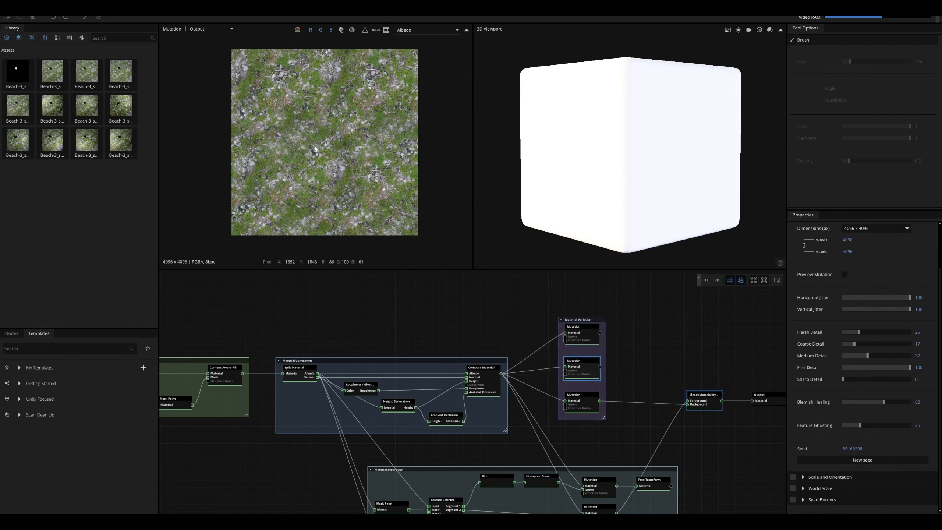
{"action": "scroll", "coordinate": [354, 177], "scroll_direction": "down", "scroll_amount": 1}
{"action": "scroll", "coordinate": [354, 177], "scroll_direction": "down", "scroll_amount": 1}
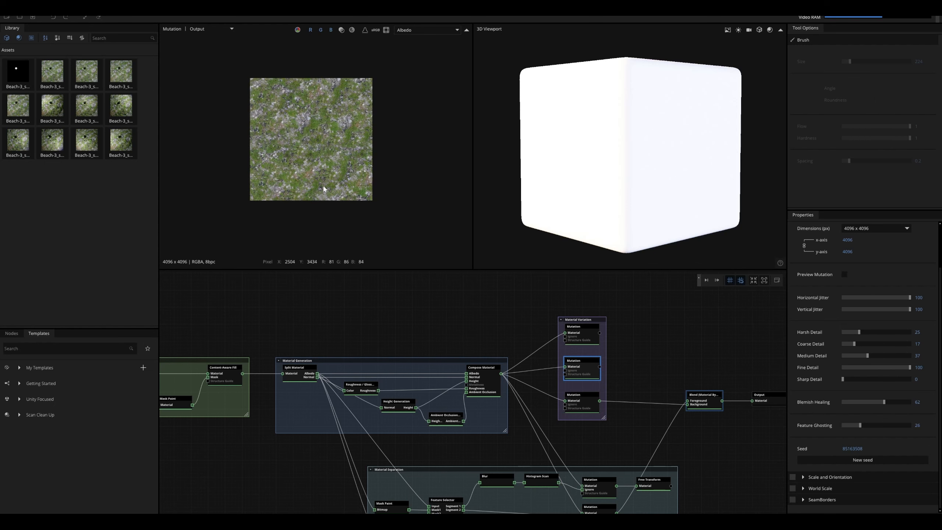
{"action": "key", "text": "t"}
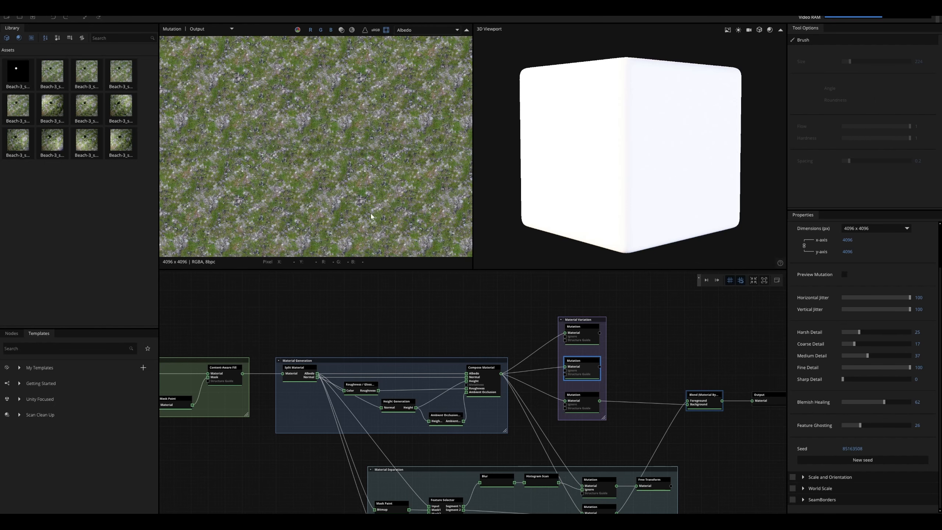
{"action": "scroll", "coordinate": [370, 216], "scroll_direction": "down", "scroll_amount": 2}
Preview the third Material Variation Mutation, check its tiled albedo near and far, and switch tiling off.
{"action": "left_click_drag", "start_coordinate": [572, 395], "coordinate": [354, 192]}
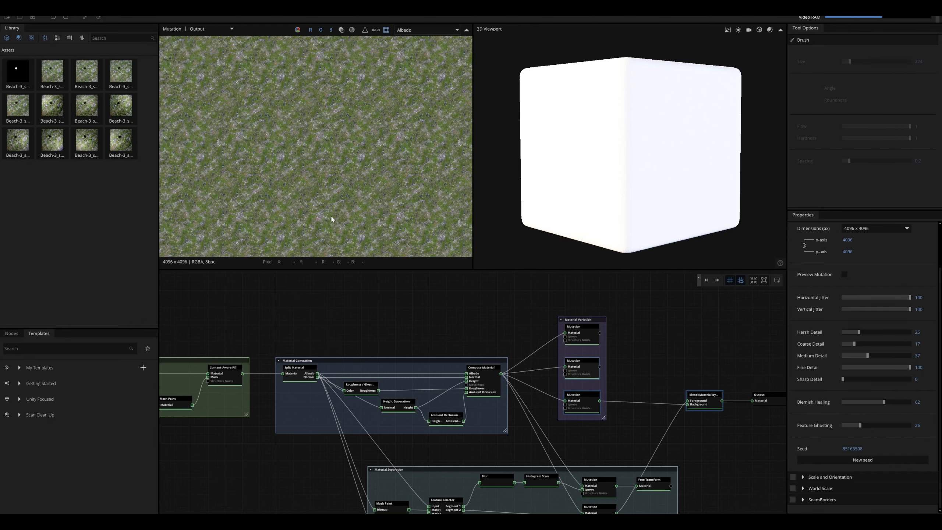
{"action": "scroll", "coordinate": [327, 210], "scroll_direction": "up", "scroll_amount": 5}
{"action": "scroll", "coordinate": [337, 171], "scroll_direction": "down", "scroll_amount": 4}
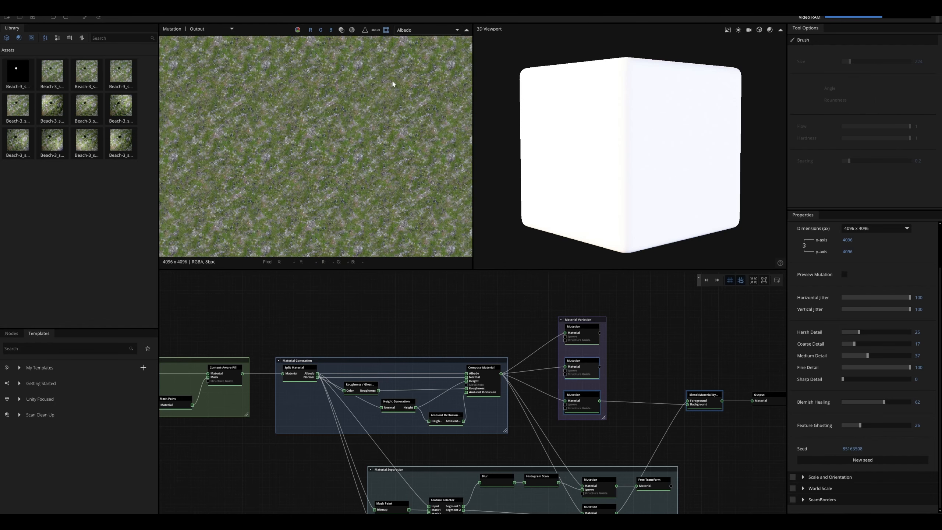
{"action": "scroll", "coordinate": [393, 84], "scroll_direction": "down", "scroll_amount": 3}
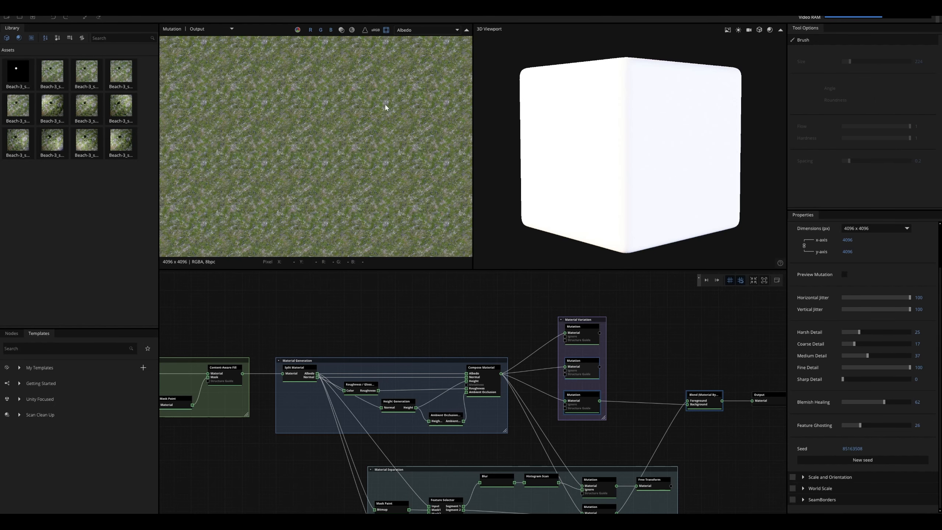
{"action": "scroll", "coordinate": [302, 159], "scroll_direction": "up", "scroll_amount": 5}
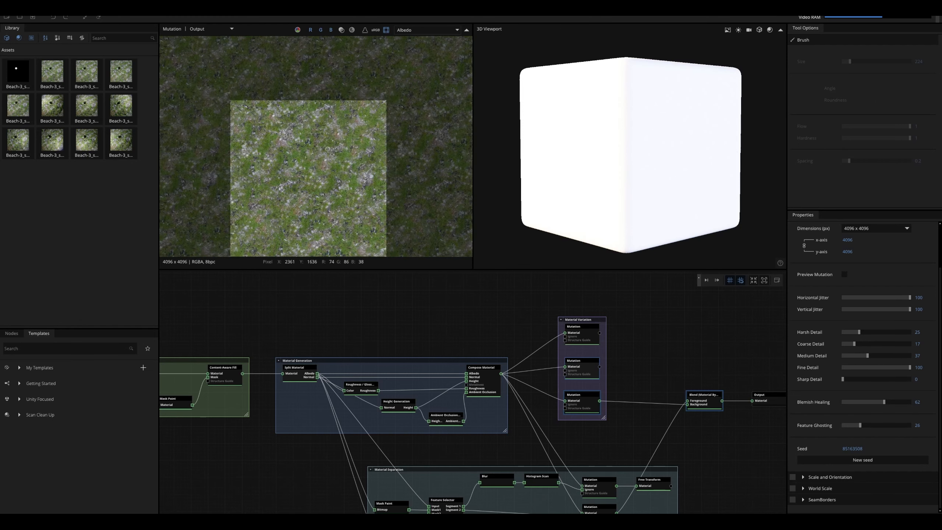
{"action": "middle_click_drag", "start_coordinate": [313, 169], "coordinate": [319, 132]}
{"action": "key", "text": "t"}
Examine the third Mutation's albedo as a single tile and compare it with the Split Material albedo.
{"action": "middle_click_drag", "start_coordinate": [578, 384], "coordinate": [597, 321]}
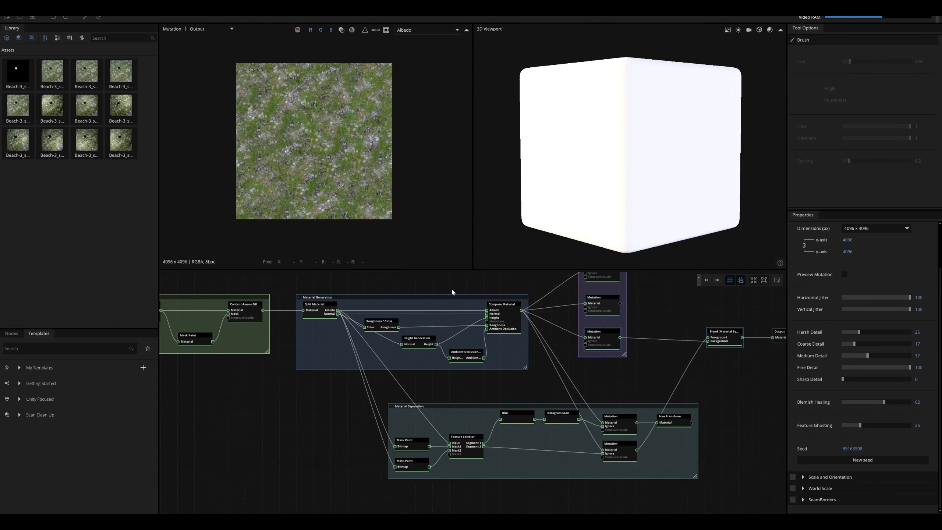
{"action": "middle_click_drag", "start_coordinate": [518, 366], "coordinate": [522, 383]}
{"action": "scroll", "coordinate": [288, 198], "scroll_direction": "up", "scroll_amount": 5}
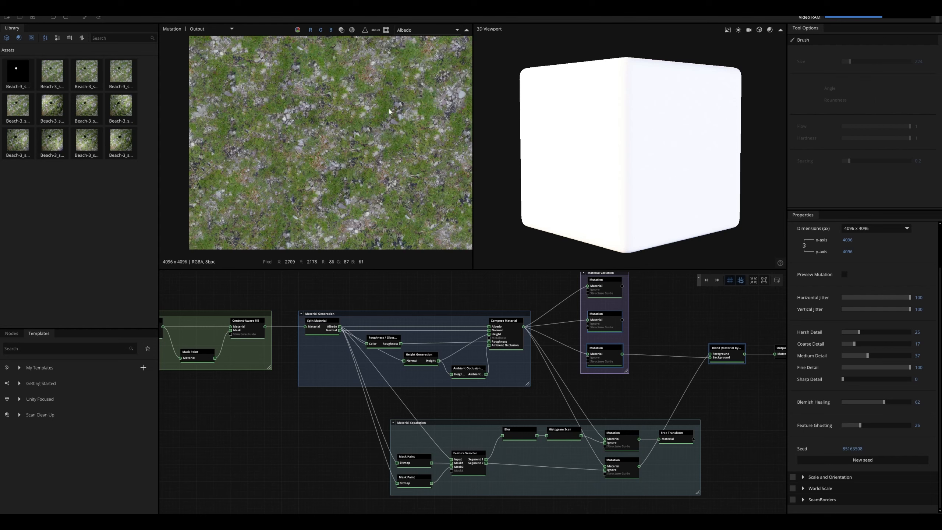
{"action": "scroll", "coordinate": [334, 141], "scroll_direction": "down", "scroll_amount": 4}
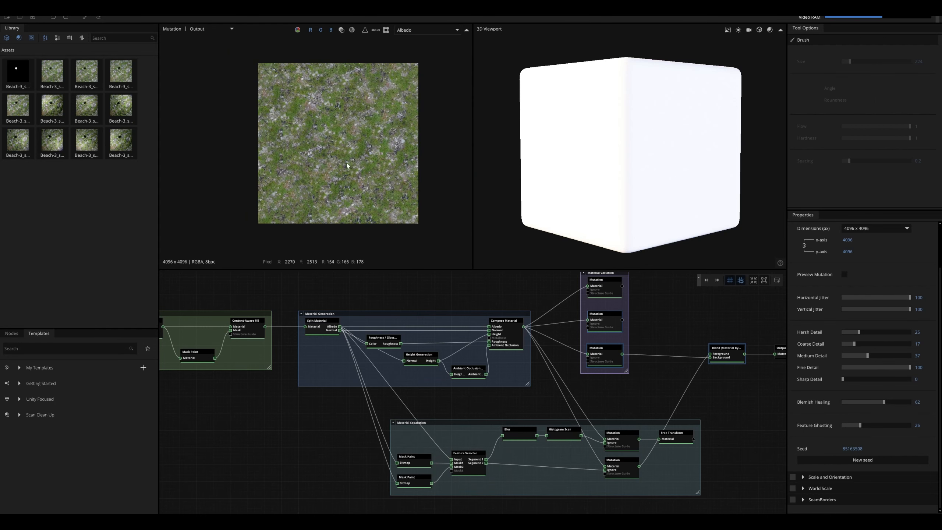
{"action": "key", "text": "1"}
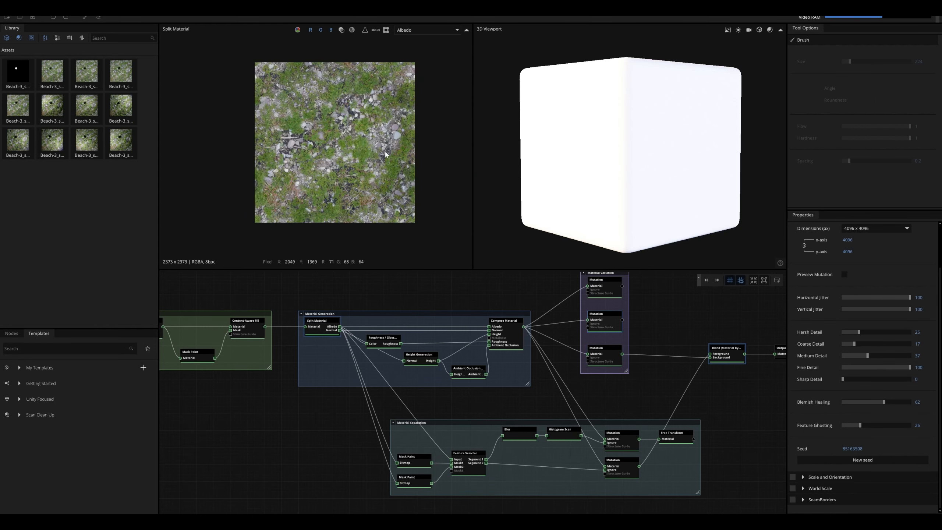
Preview the painted masks of the two Mask Paint nodes in the Material Separation group.
{"action": "left_click", "coordinate": [414, 459]}
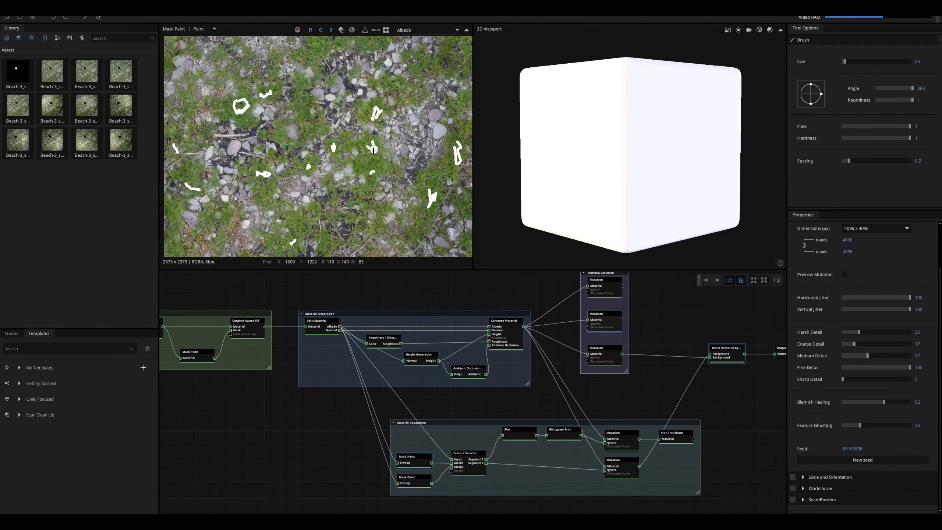
{"action": "scroll", "coordinate": [372, 151], "scroll_direction": "down", "scroll_amount": 2}
{"action": "middle_click_drag", "start_coordinate": [372, 151], "coordinate": [348, 130]}
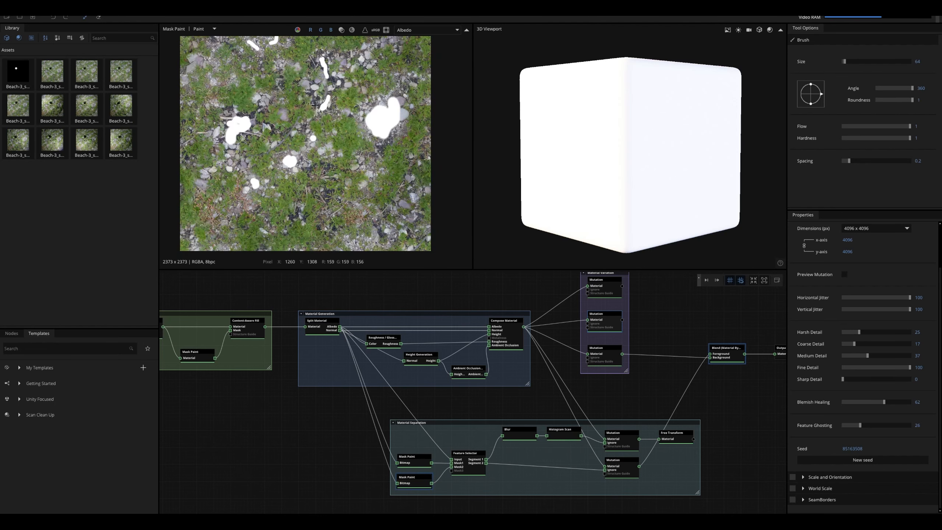
Preview the Feature Selector's segmentation overlay on the ground texture and display the node's properties.
{"action": "middle_click_drag", "start_coordinate": [467, 460], "coordinate": [309, 189]}
{"action": "scroll", "coordinate": [309, 191], "scroll_direction": "down", "scroll_amount": 3}
{"action": "middle_click_drag", "start_coordinate": [285, 137], "coordinate": [285, 139]}
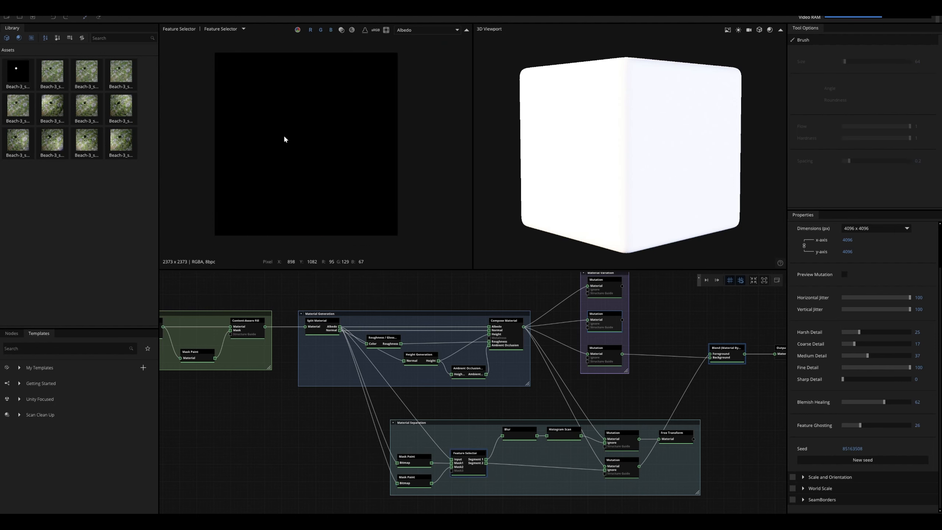
{"action": "scroll", "coordinate": [346, 132], "scroll_direction": "up", "scroll_amount": 1}
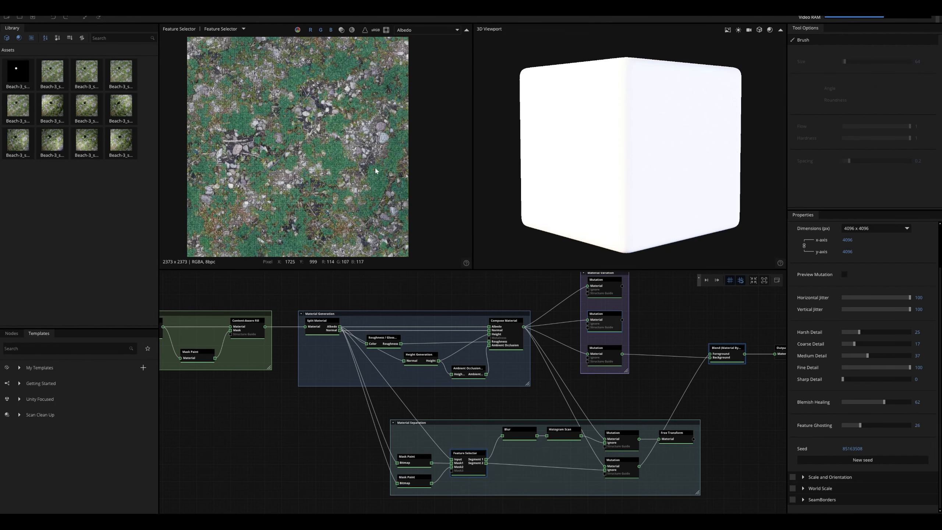
{"action": "left_click", "coordinate": [464, 469]}
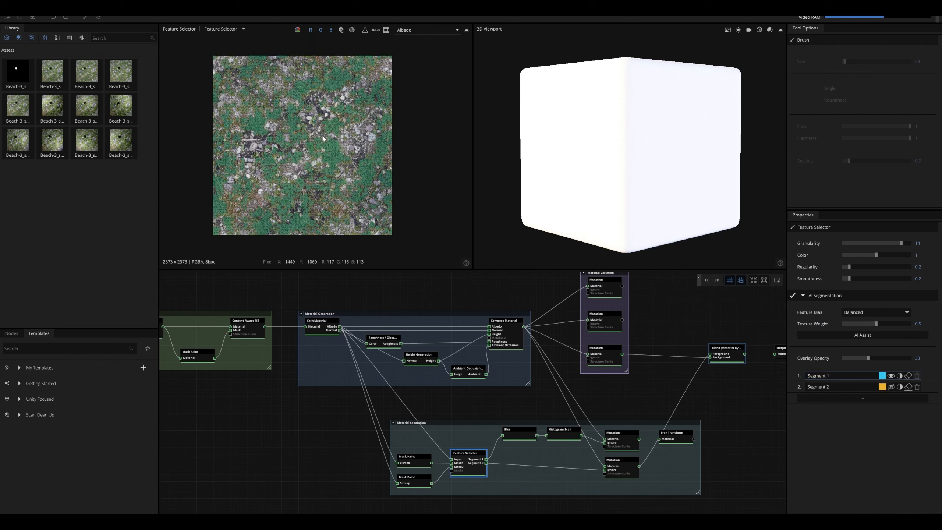
{"action": "scroll", "coordinate": [295, 133], "scroll_direction": "up", "scroll_amount": 1}
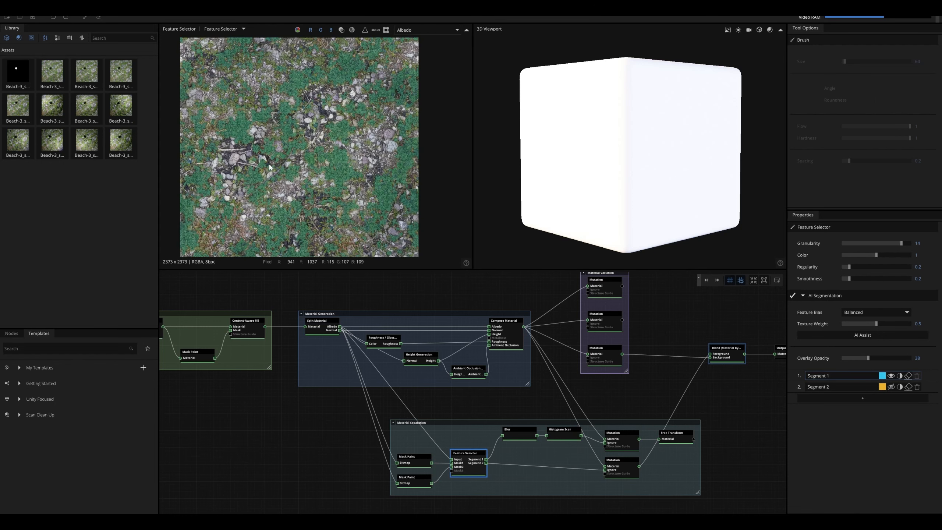
Preview the lower Mutation node in the Material Separation group, viewing its Normal channel and returning to Albedo.
{"action": "middle_click_drag", "start_coordinate": [628, 467], "coordinate": [550, 434]}
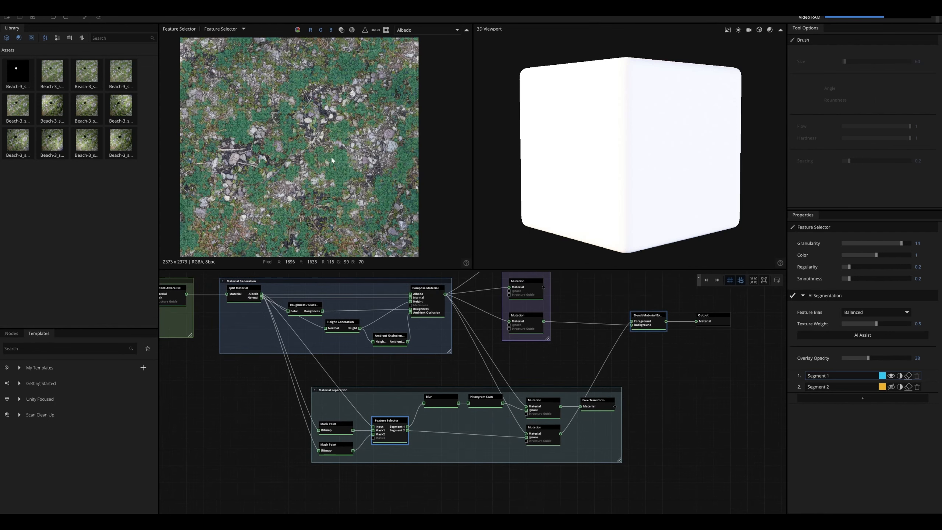
{"action": "left_click", "coordinate": [530, 427]}
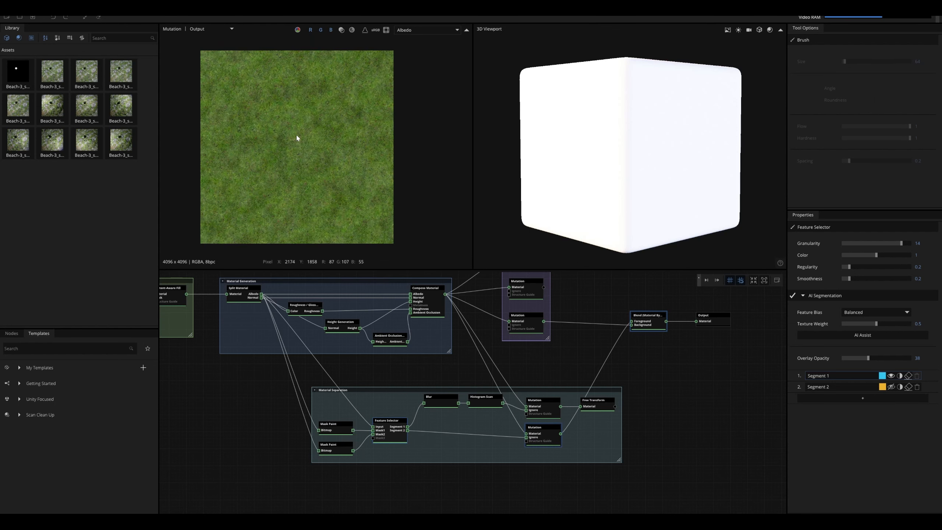
{"action": "left_click", "coordinate": [406, 31]}
{"action": "left_click", "coordinate": [416, 48]}
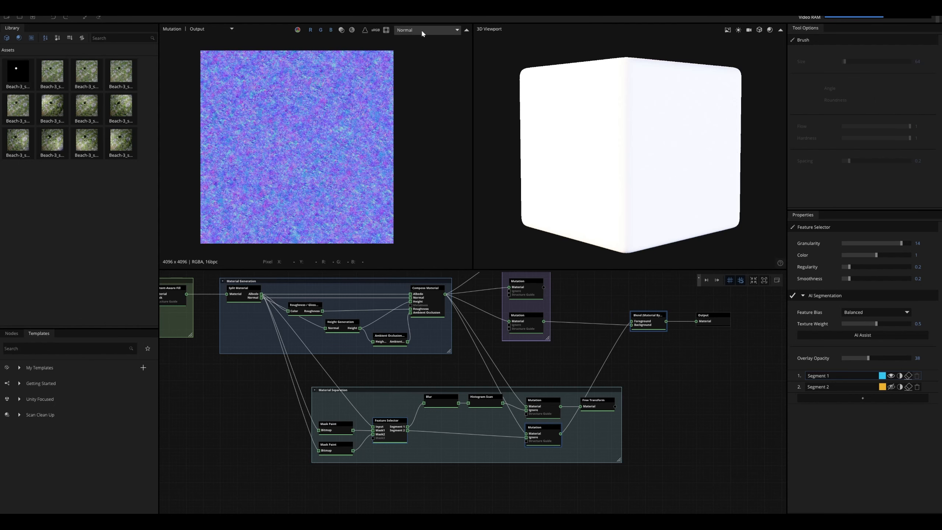
{"action": "left_click", "coordinate": [421, 30]}
{"action": "left_click", "coordinate": [420, 40]}
{"action": "scroll", "coordinate": [305, 114], "scroll_direction": "up", "scroll_amount": 3}
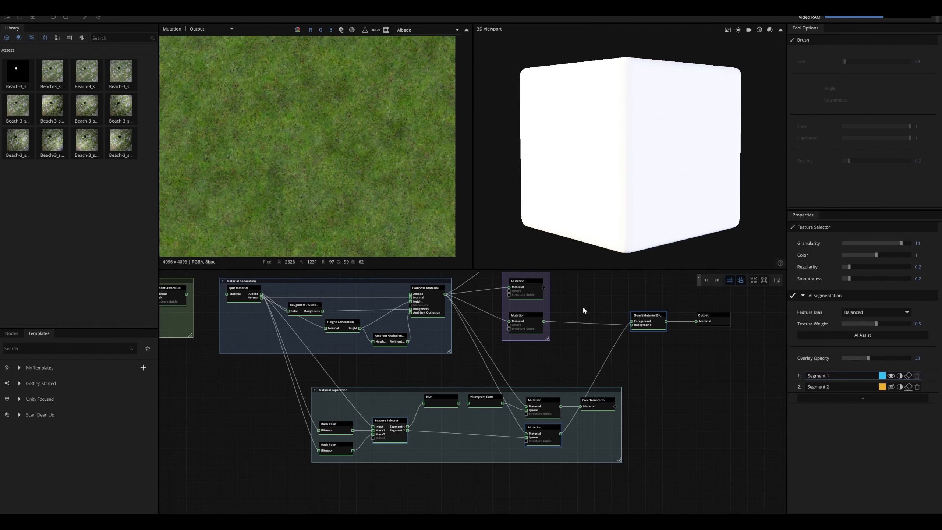
{"action": "middle_click_drag", "start_coordinate": [587, 339], "coordinate": [525, 372]}
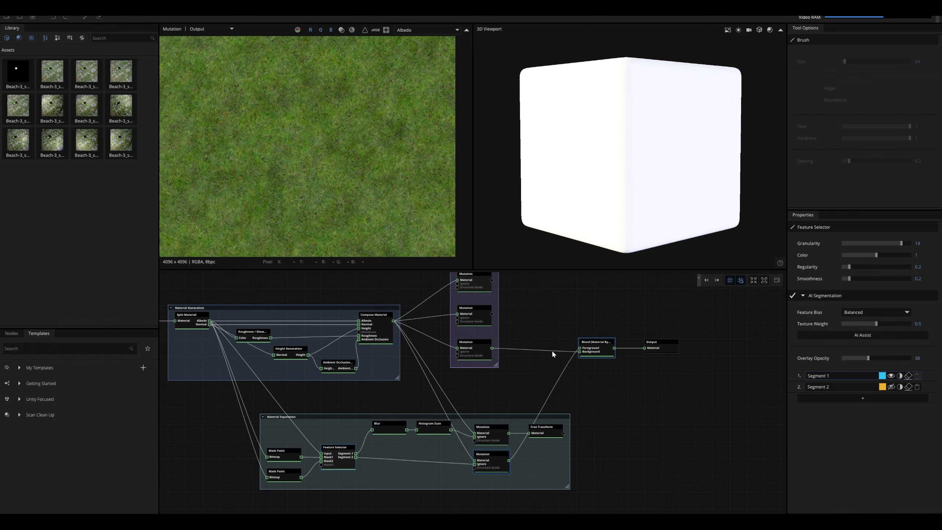
Preview the third Material Variation Mutation, and show the Blend (Material By Height) output in both the 2D and 3D views.
{"action": "left_click", "coordinate": [476, 349]}
{"action": "scroll", "coordinate": [336, 141], "scroll_direction": "down", "scroll_amount": 3}
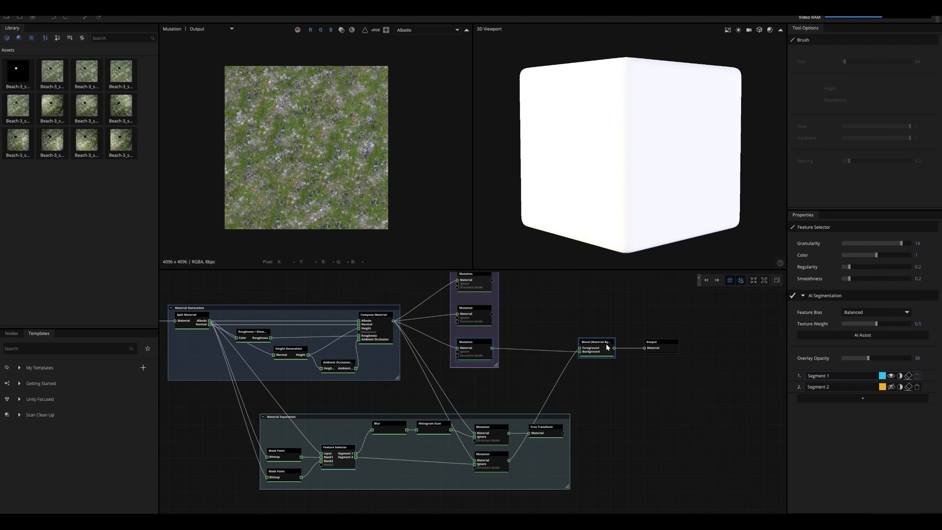
{"action": "left_click", "coordinate": [606, 347]}
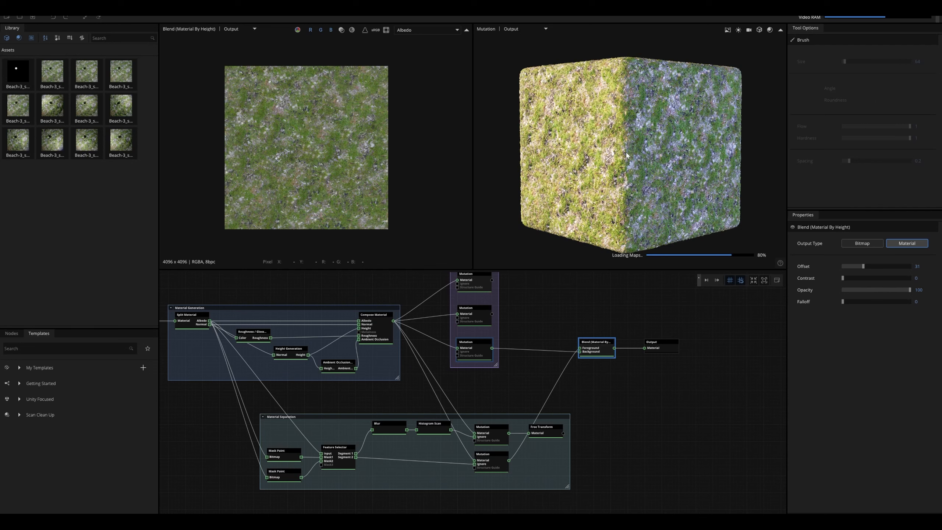
{"action": "left_click_drag", "start_coordinate": [615, 139], "coordinate": [654, 139]}
{"action": "left_click_drag", "start_coordinate": [599, 350], "coordinate": [650, 133]}
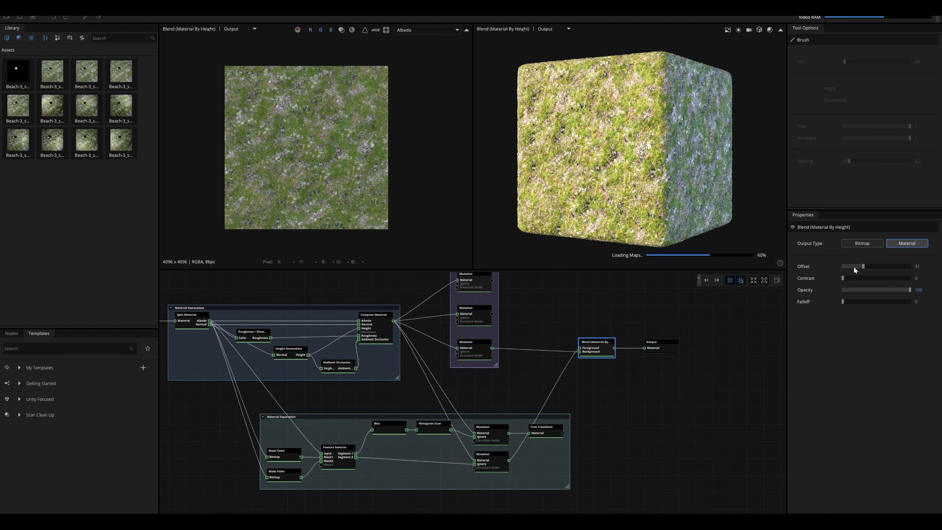
Set the Blend (Material By Height) Offset to 39 and inspect the blended ground on the 3D cube.
{"action": "left_click_drag", "start_coordinate": [862, 267], "coordinate": [868, 267]}
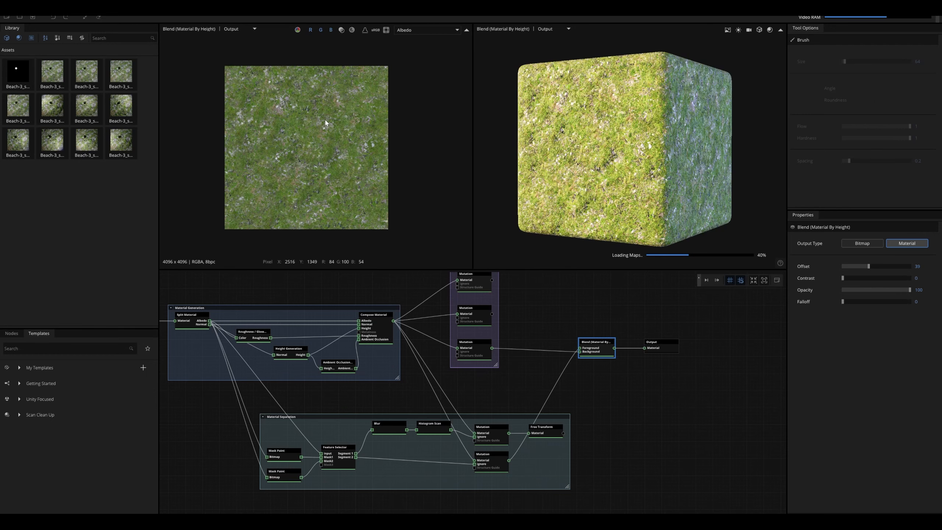
{"action": "left_click_drag", "start_coordinate": [726, 127], "coordinate": [593, 130]}
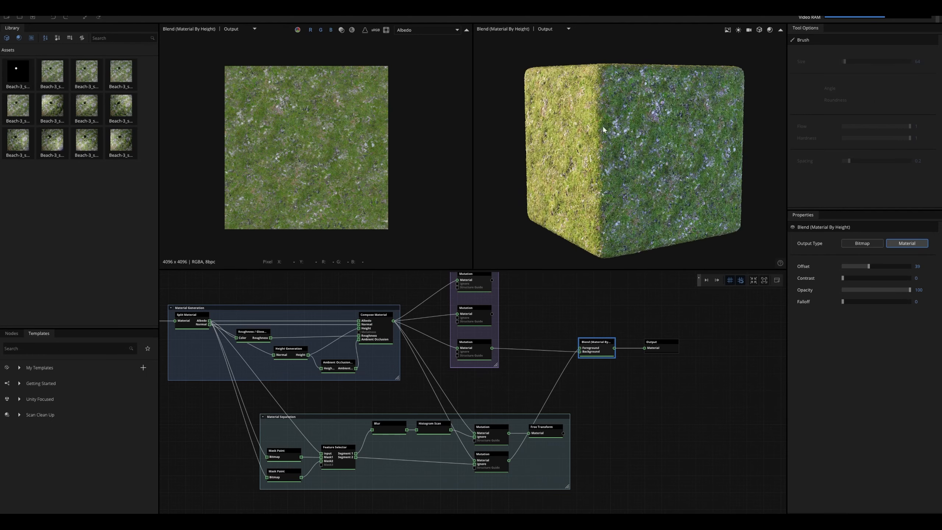
Check the blended material's albedo for repetition in the tiled view, and switch tiling off.
{"action": "scroll", "coordinate": [342, 120], "scroll_direction": "down", "scroll_amount": 2}
{"action": "key", "text": "t"}
{"action": "middle_click_drag", "start_coordinate": [342, 120], "coordinate": [330, 164]}
{"action": "scroll", "coordinate": [332, 164], "scroll_direction": "up", "scroll_amount": 1}
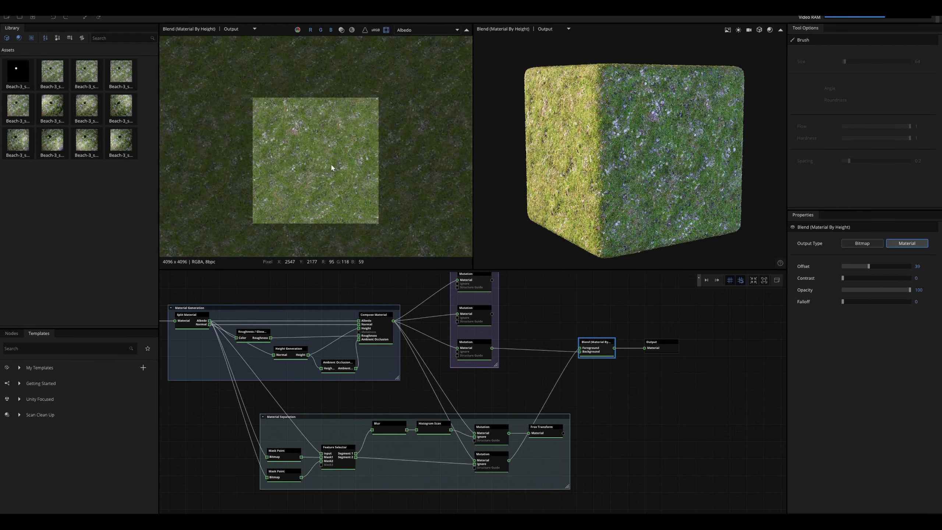
{"action": "scroll", "coordinate": [330, 165], "scroll_direction": "up", "scroll_amount": 1}
{"action": "key", "text": "t"}
{"action": "scroll", "coordinate": [331, 166], "scroll_direction": "up", "scroll_amount": 1}
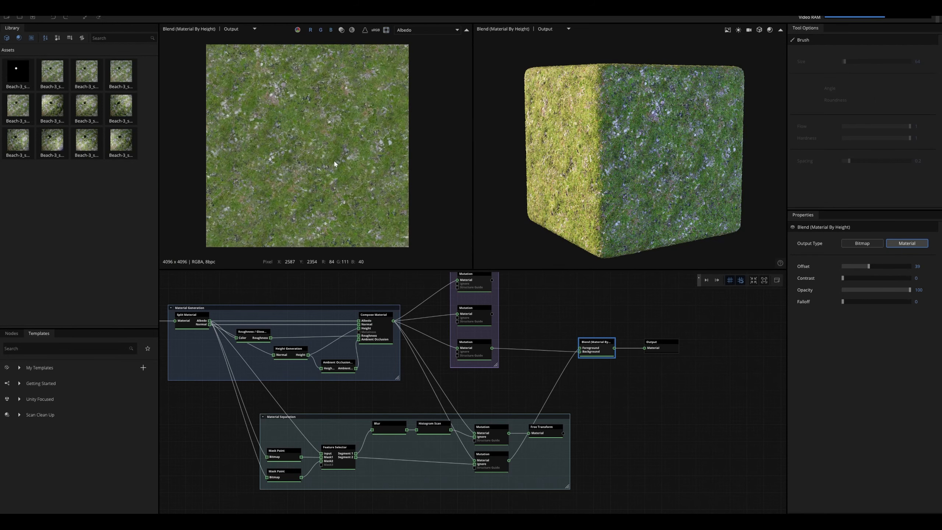
Review the Output node's Unity Export and Asset Type choices, keeping Unity Direct Link and HDRP Lit.
{"action": "left_click", "coordinate": [658, 351]}
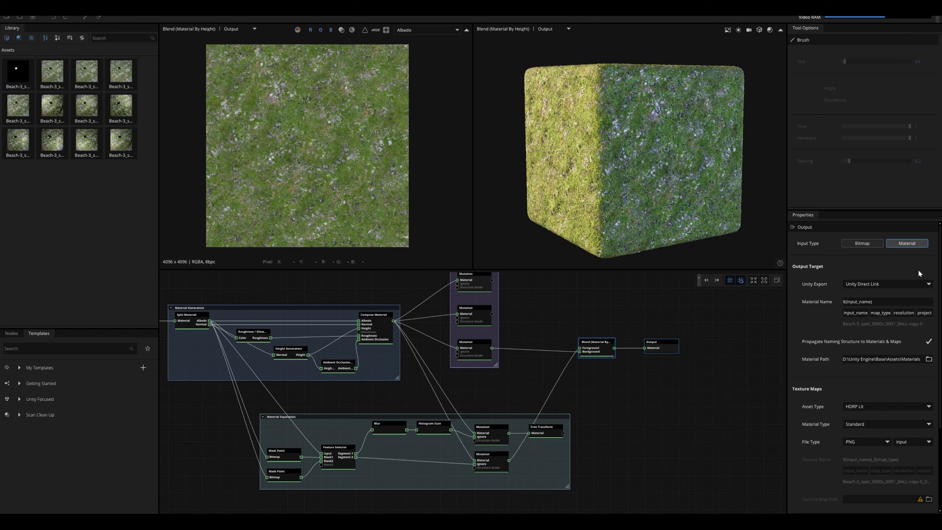
{"action": "left_click", "coordinate": [879, 283]}
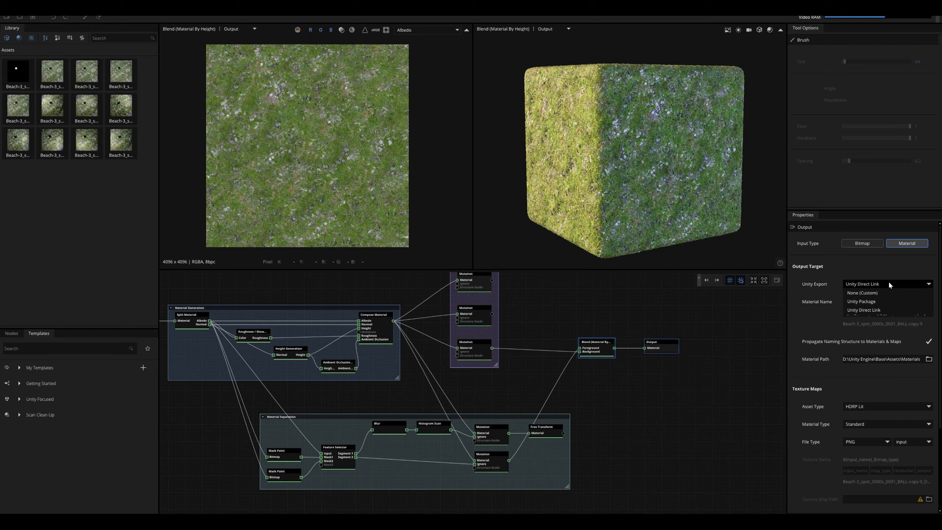
{"action": "left_click", "coordinate": [884, 310]}
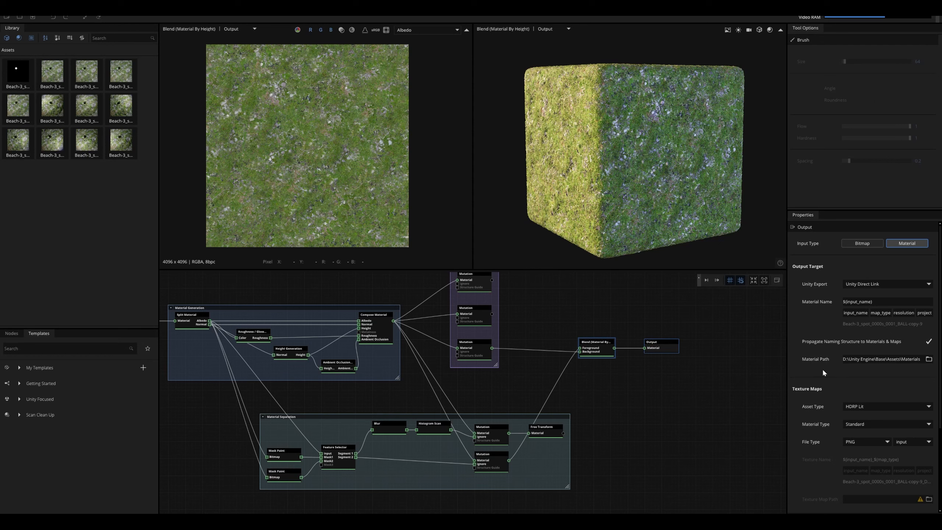
{"action": "scroll", "coordinate": [823, 372], "scroll_direction": "down", "scroll_amount": 3}
{"action": "left_click", "coordinate": [867, 295]}
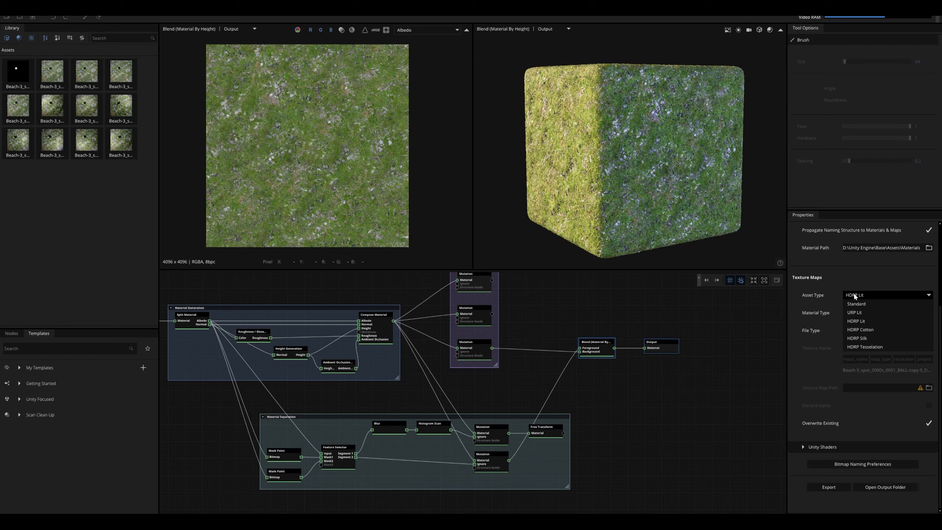
{"action": "left_click", "coordinate": [866, 294]}
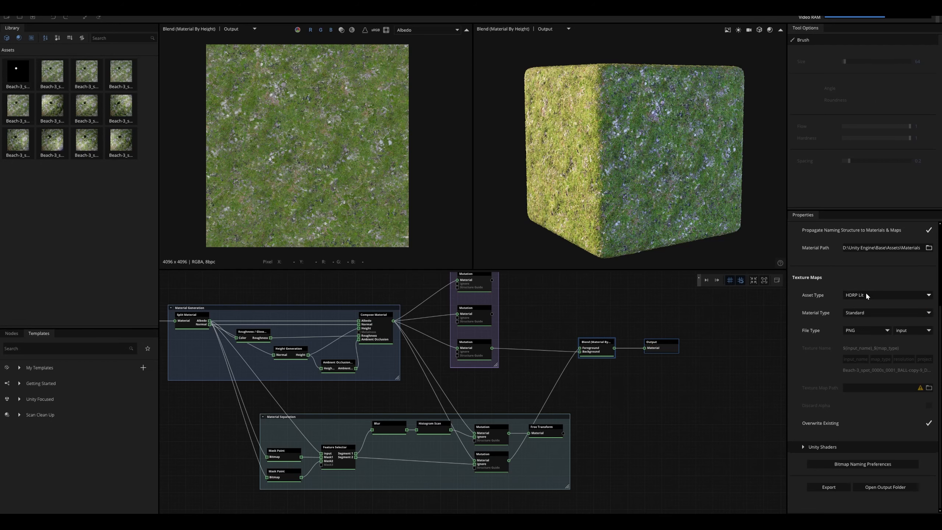
{"action": "middle_click_drag", "start_coordinate": [626, 350], "coordinate": [686, 336]}
{"action": "scroll", "coordinate": [600, 366], "scroll_direction": "up", "scroll_amount": 2}
{"action": "scroll", "coordinate": [614, 328], "scroll_direction": "down", "scroll_amount": 1}
{"action": "middle_click_drag", "start_coordinate": [614, 329], "coordinate": [602, 327]}
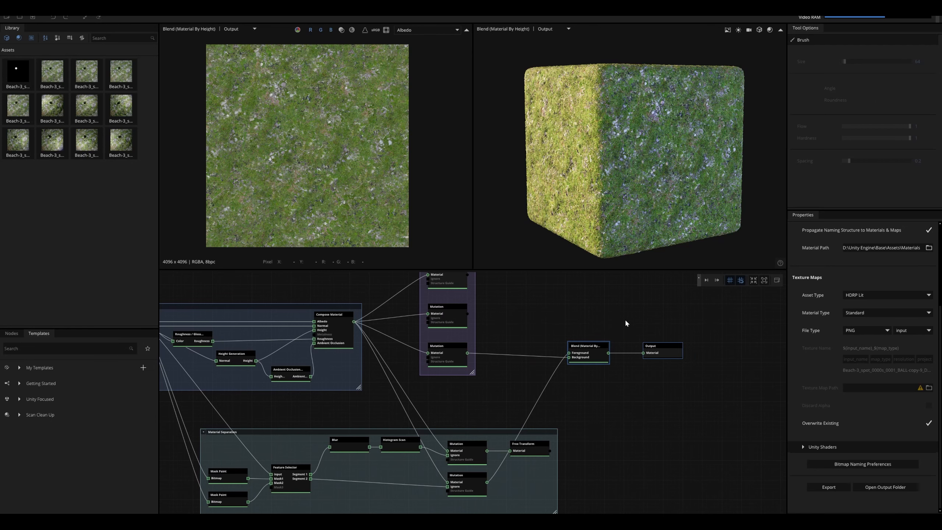
{"action": "left_click_drag", "start_coordinate": [603, 165], "coordinate": [673, 150]}
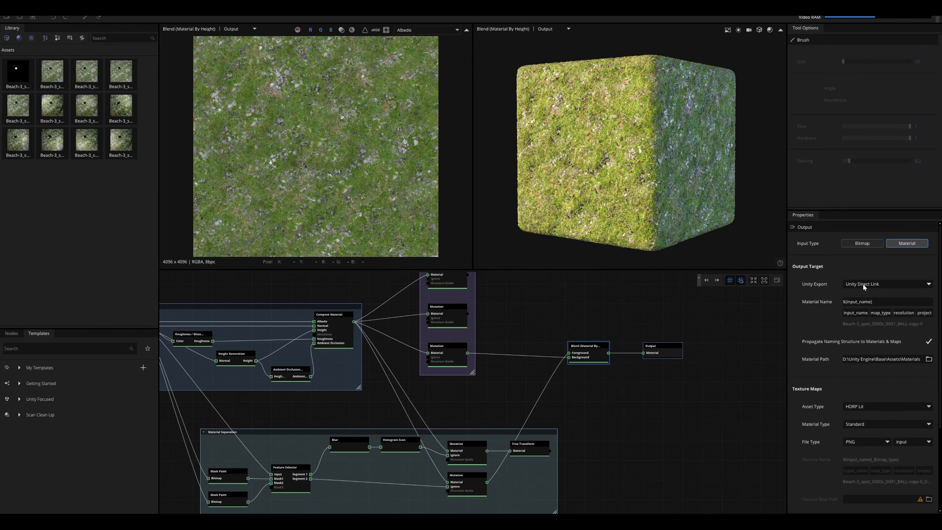
Set the Output node's Unity Export option to None (Custom).
{"action": "left_click", "coordinate": [863, 286]}
{"action": "left_click", "coordinate": [860, 297]}
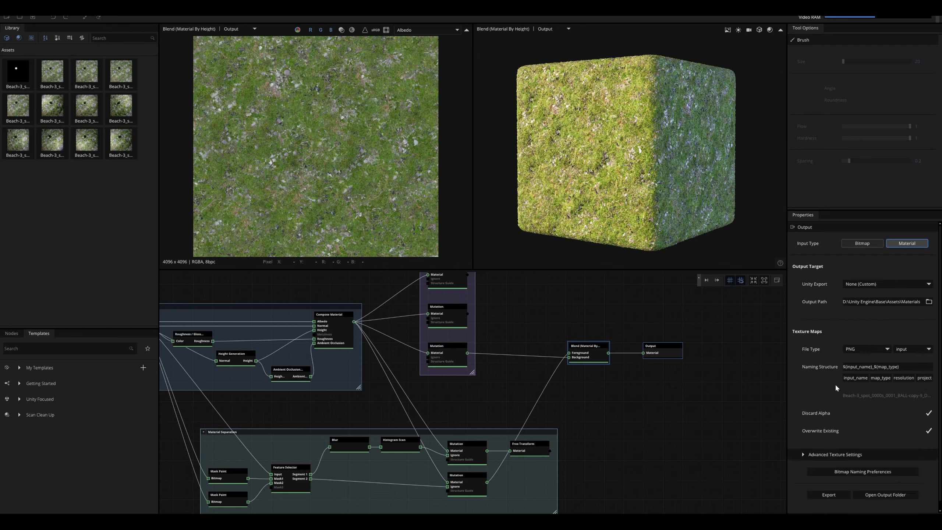